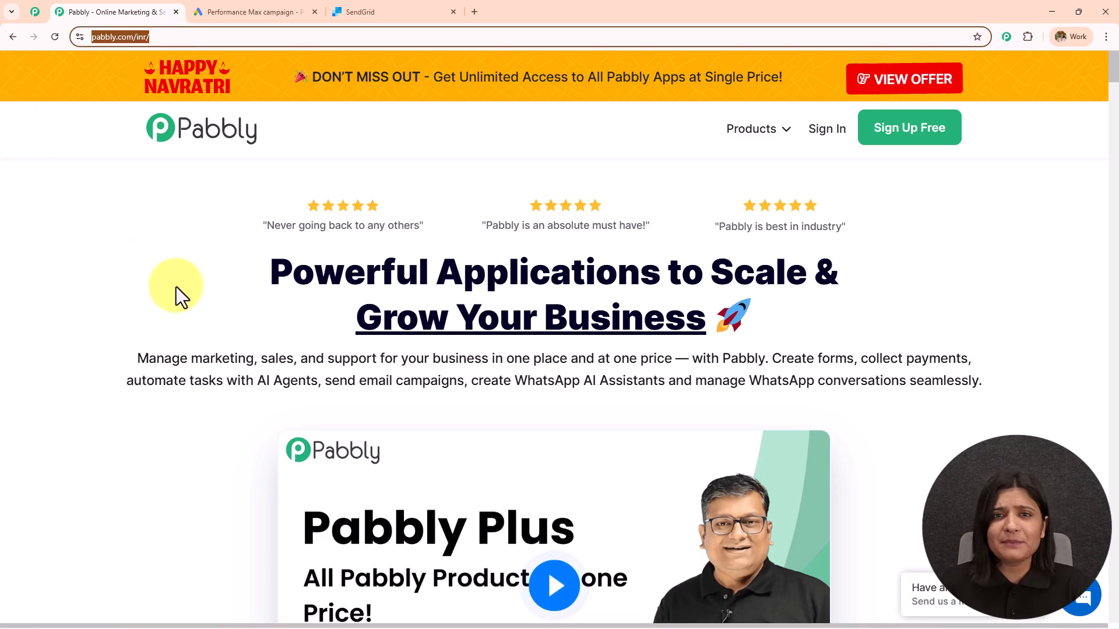
# Visit the Pabbly community page, then go back to the Pabbly homepage
pyautogui.click(26, 17)
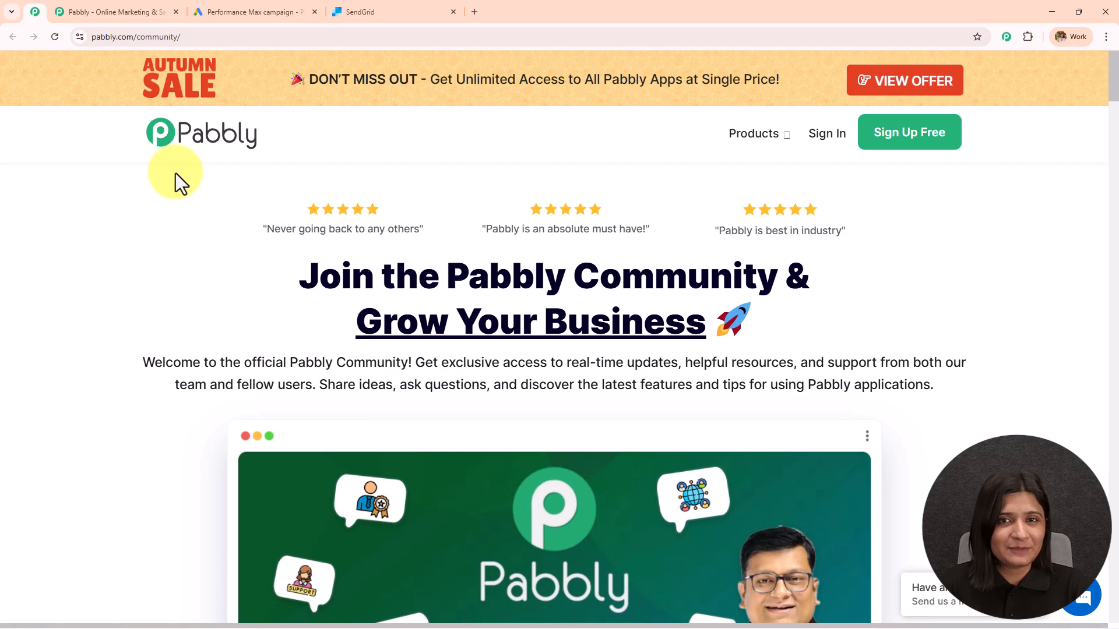
pyautogui.middleClick(176, 173)
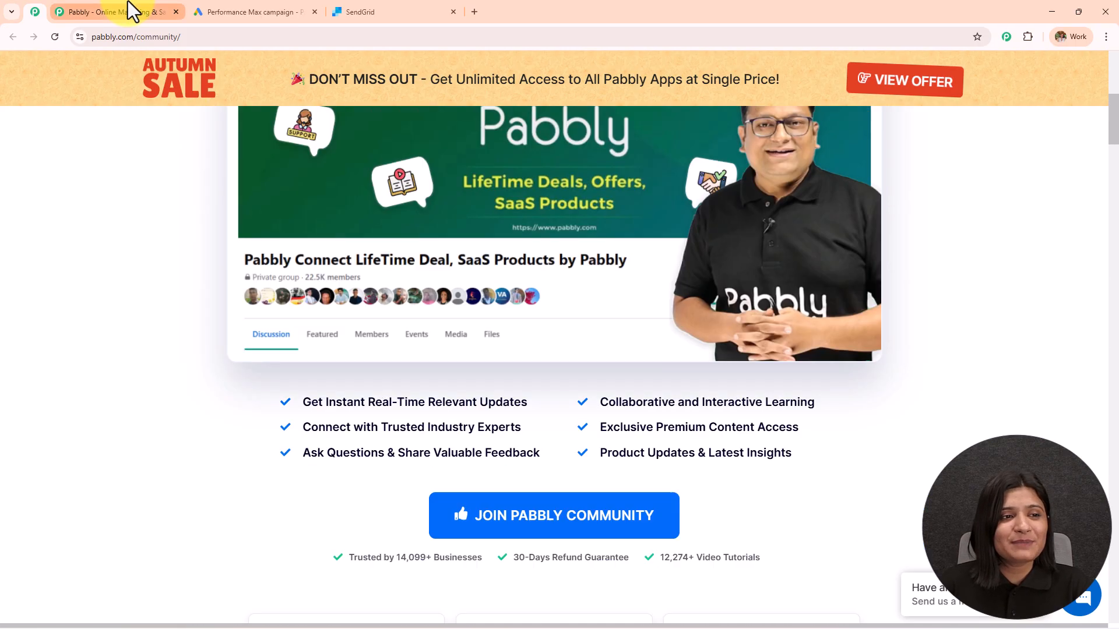
pyautogui.click(133, 11)
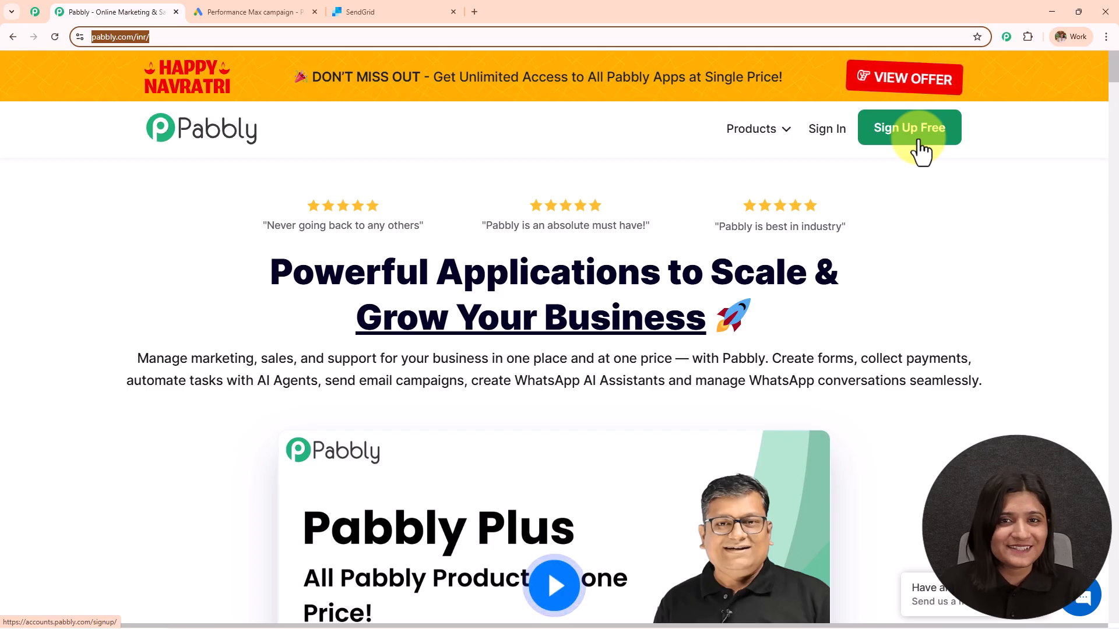
# Sign in to Pabbly and launch Pabbly Connect from the All Pabbly Apps list
pyautogui.click(834, 140)
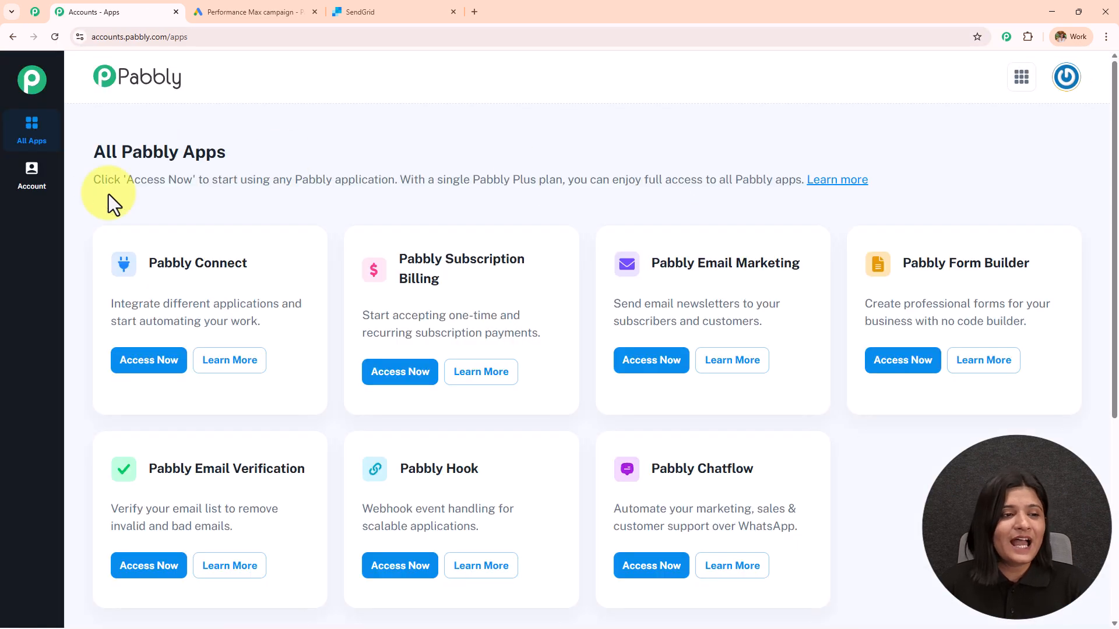
pyautogui.moveTo(292, 154); pyautogui.dragTo(424, 154)
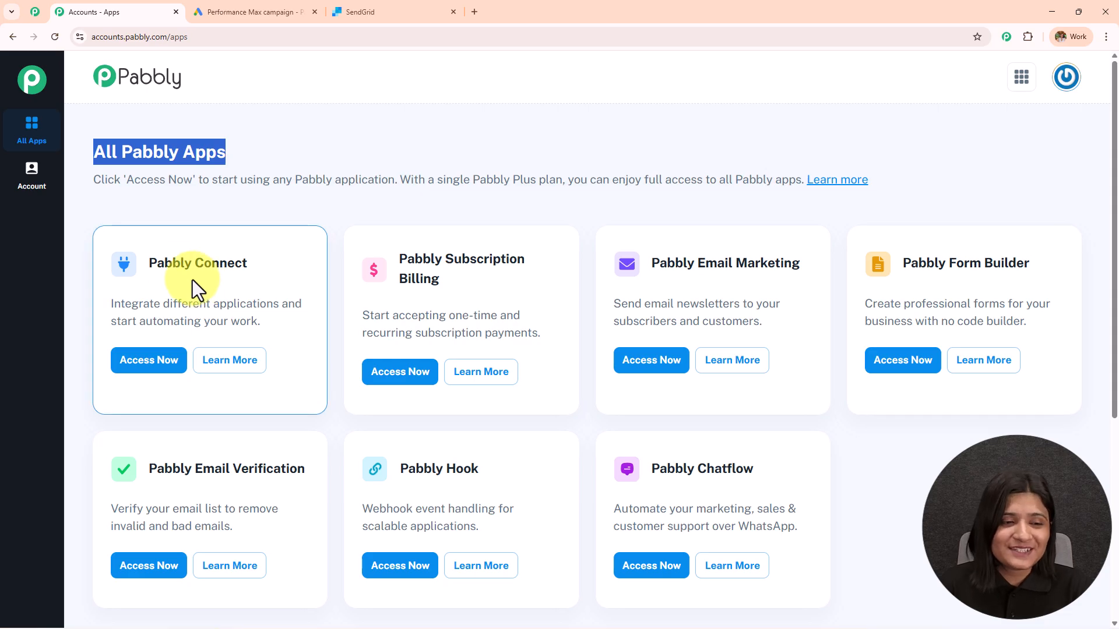
pyautogui.moveTo(151, 262); pyautogui.dragTo(279, 263)
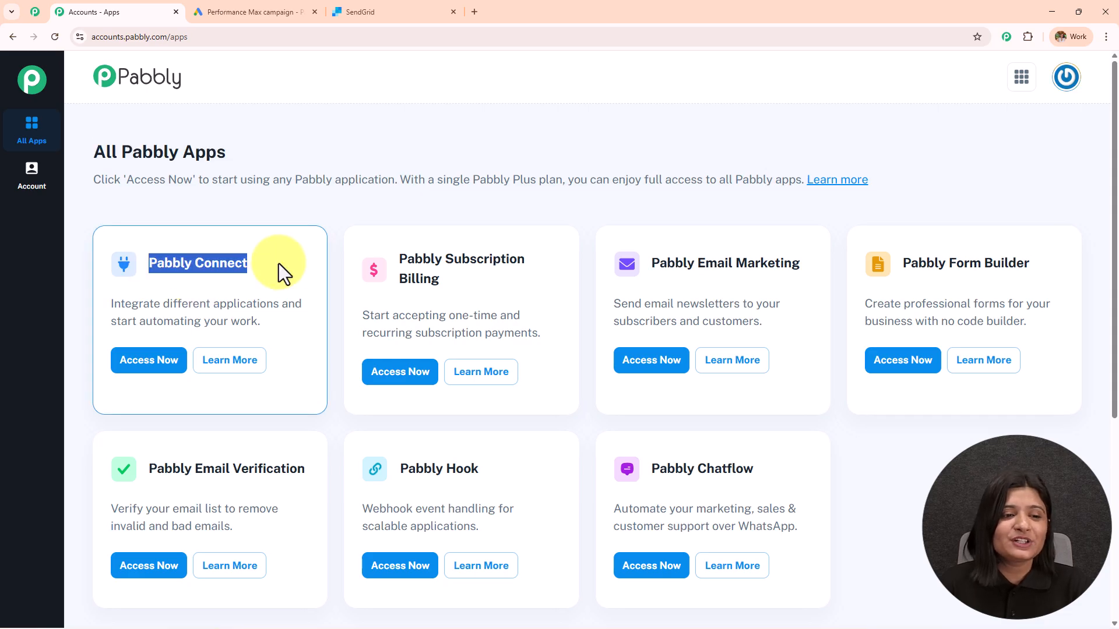
pyautogui.click(173, 370)
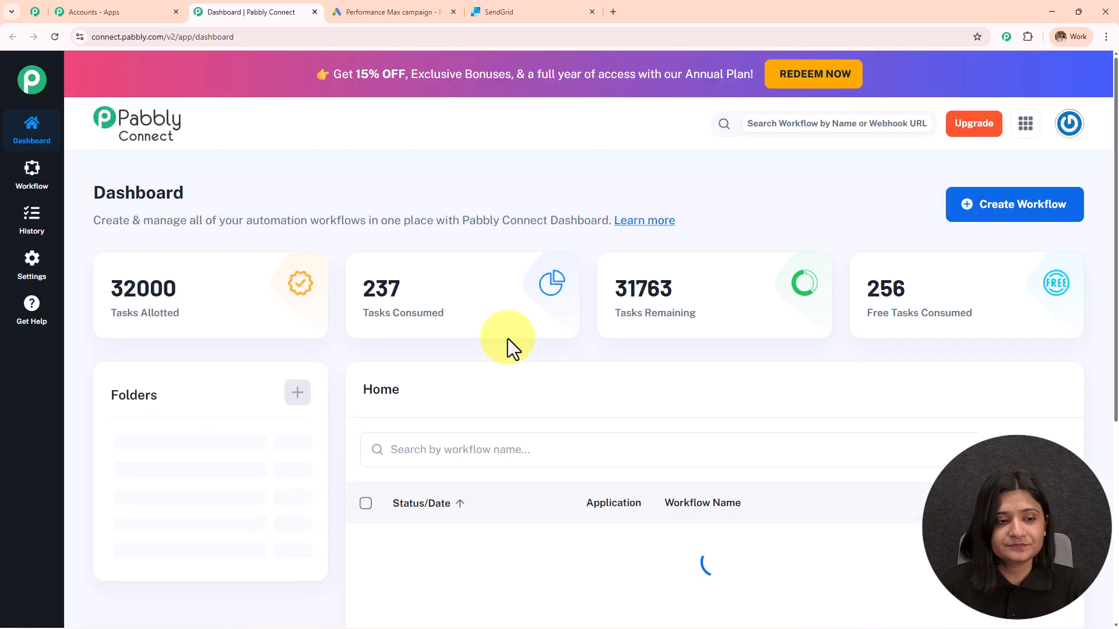
# Review the dashboard's task counts and folders, opening then cancelling the Create Folder dialog
pyautogui.doubleClick(167, 192)
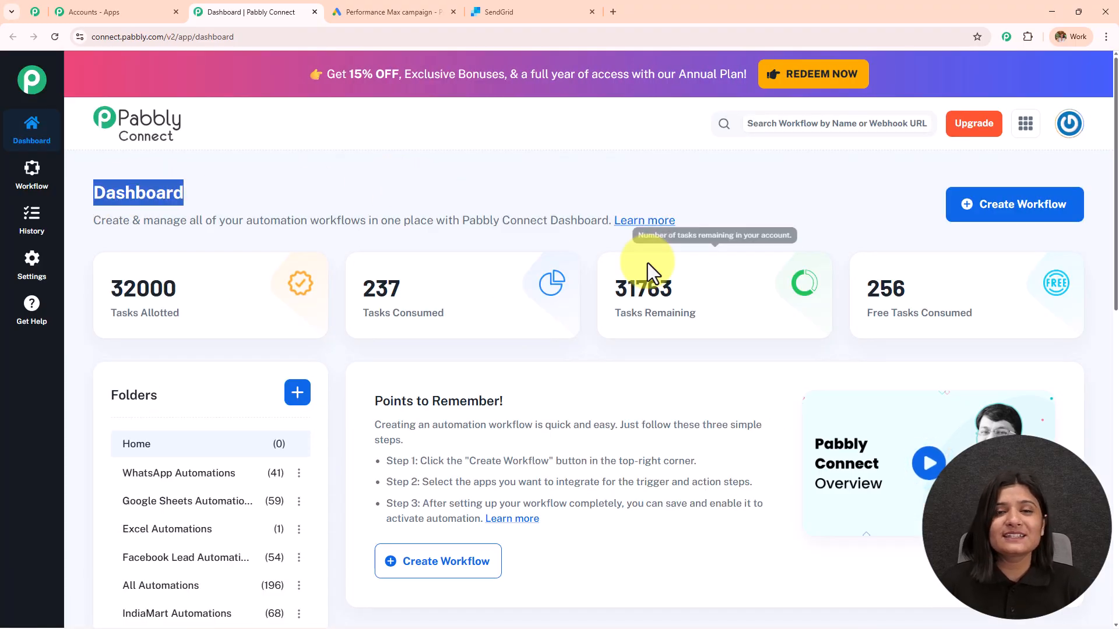
pyautogui.scroll(-5, 659, 330)
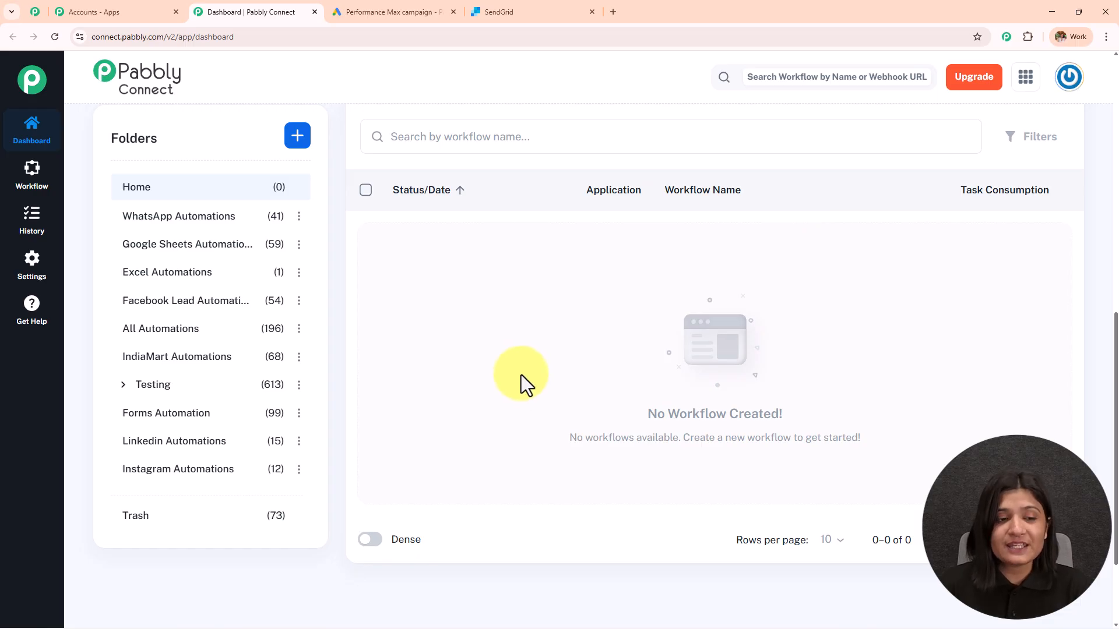
pyautogui.scroll(5, 250, 473)
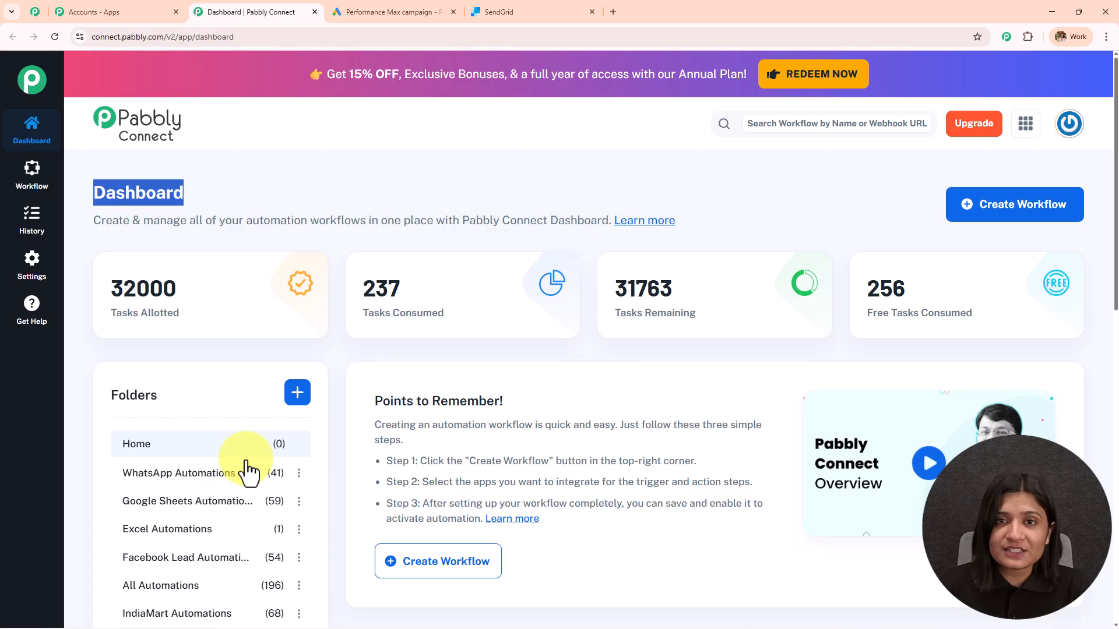
pyautogui.click(296, 394)
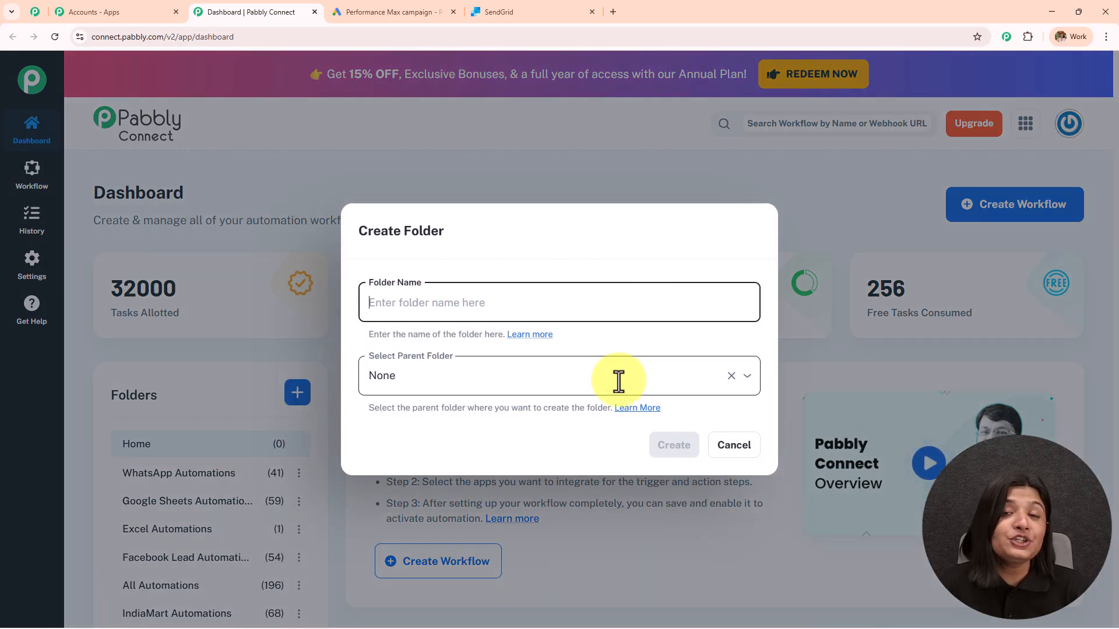
pyautogui.click(741, 450)
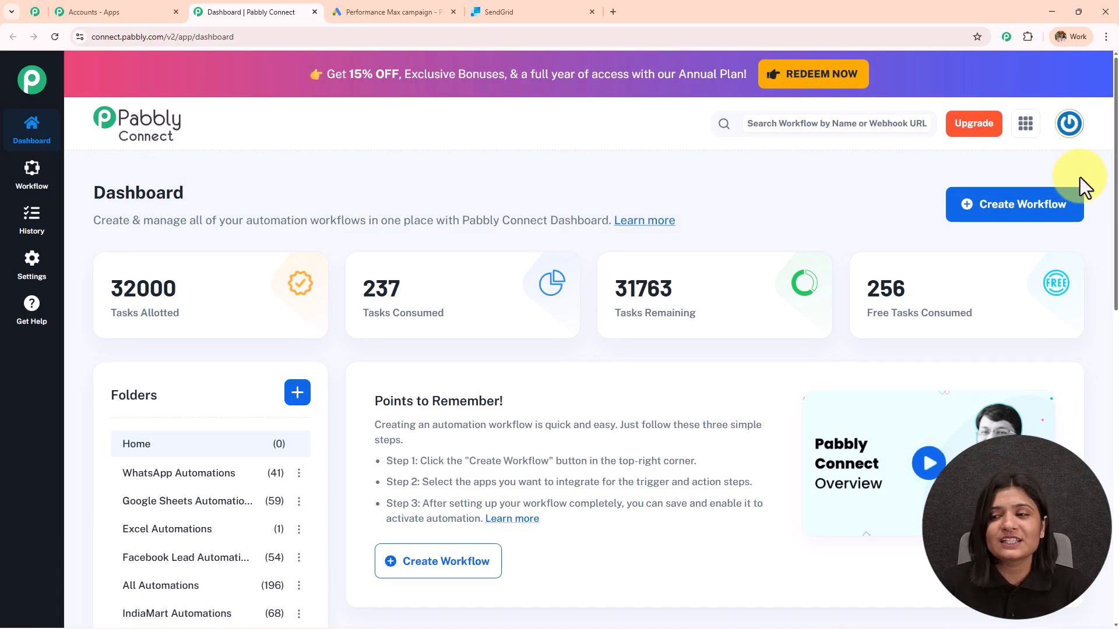
# Start a New (Beta) workflow named 'Send Product Update Emails Automatically for Google Lead Ads Leads Using SendGrid'
pyautogui.click(1038, 213)
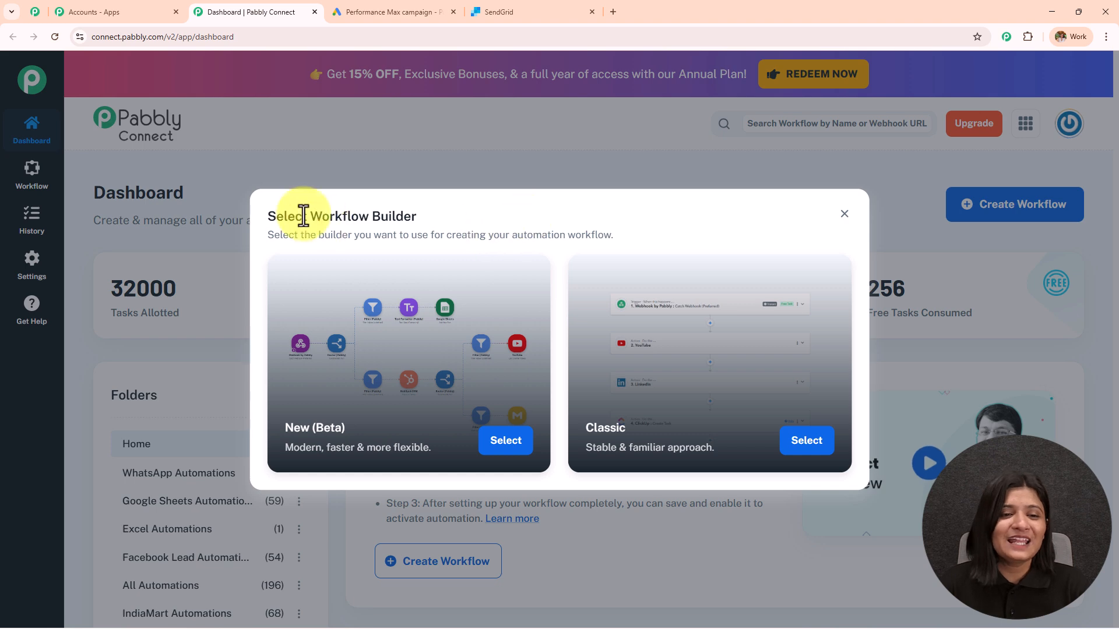
pyautogui.moveTo(310, 218); pyautogui.dragTo(580, 220)
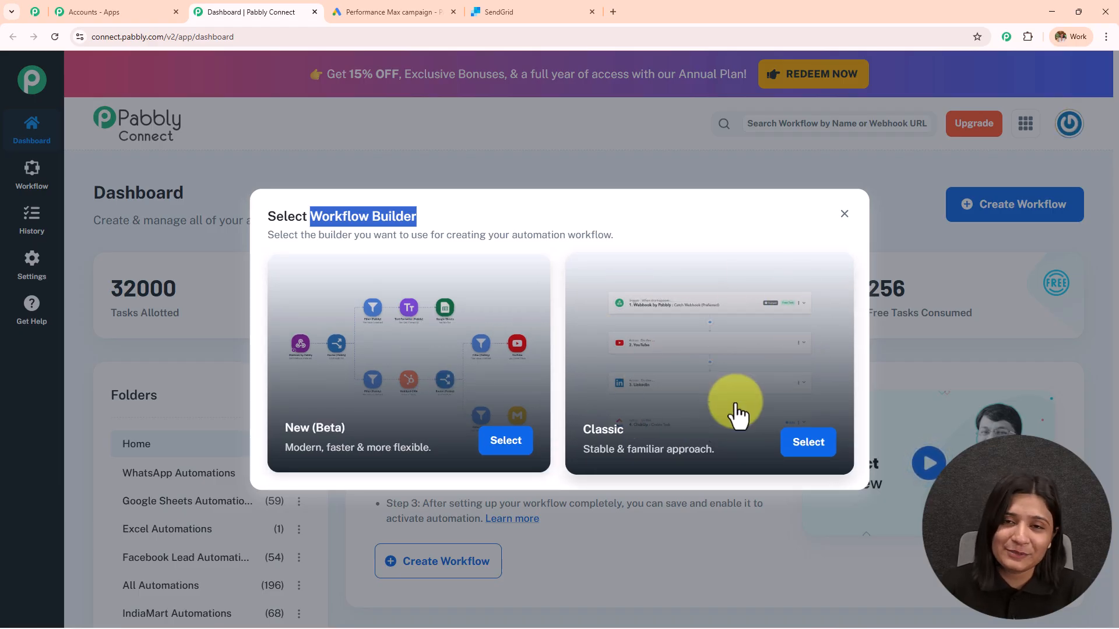
pyautogui.click(522, 446)
pyautogui.moveTo(483, 303); pyautogui.dragTo(1, 342)
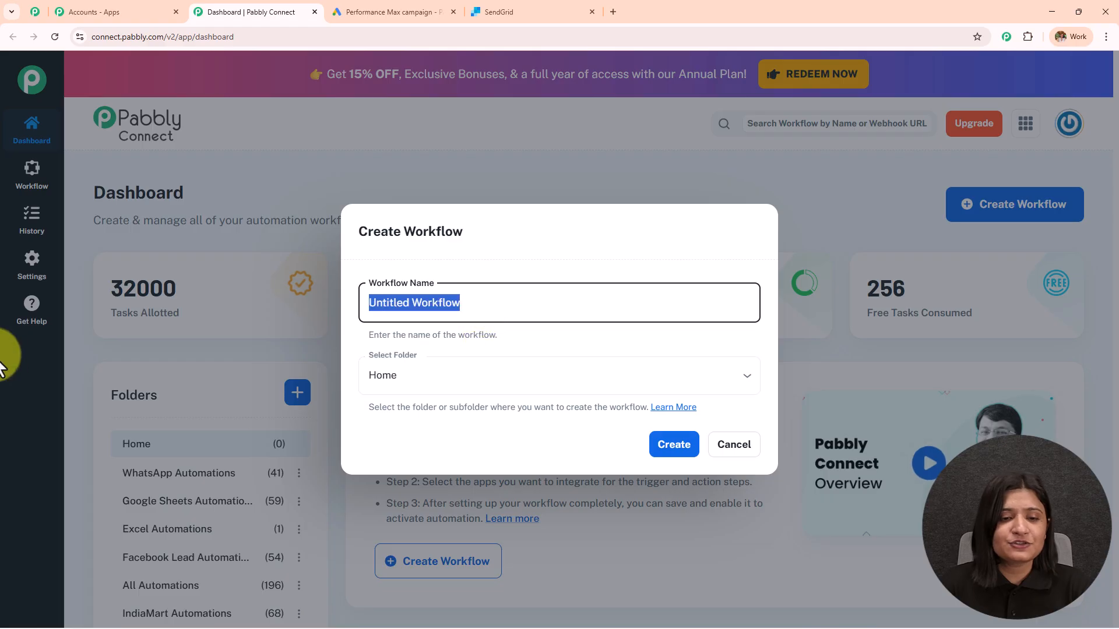
pyautogui.hotkey('ctrl', 'v')
pyautogui.moveTo(575, 304); pyautogui.dragTo(795, 332)
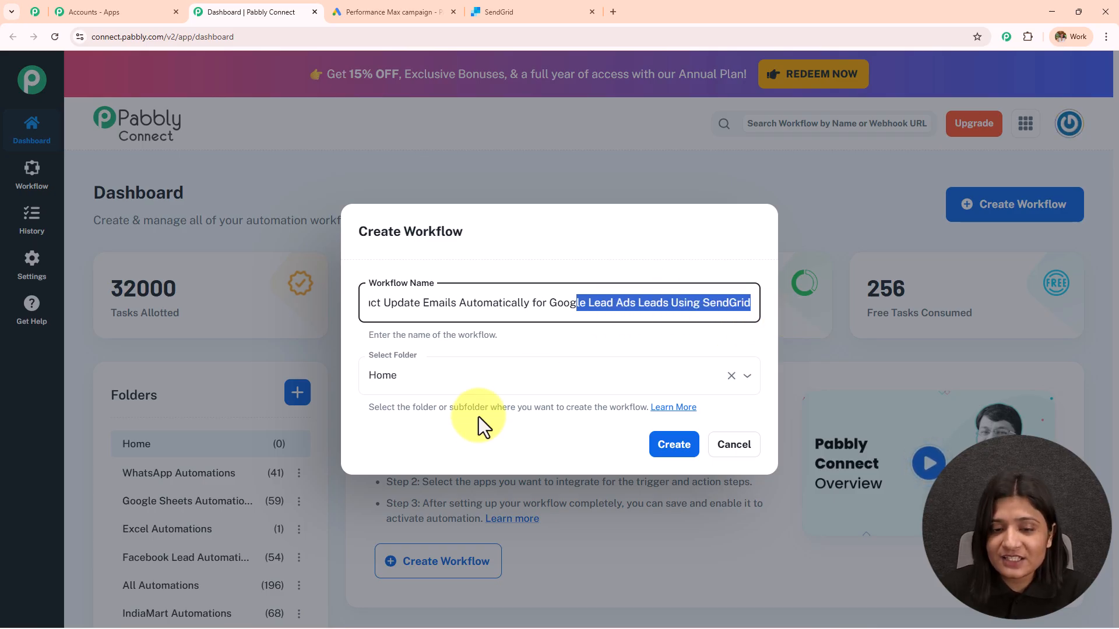
# Place the workflow in the All Automations folder and create it
pyautogui.click(470, 383)
pyautogui.scroll(-5, 508, 278)
pyautogui.scroll(-1, 508, 279)
pyautogui.scroll(5, 509, 279)
pyautogui.scroll(-4, 507, 282)
pyautogui.scroll(-2, 508, 282)
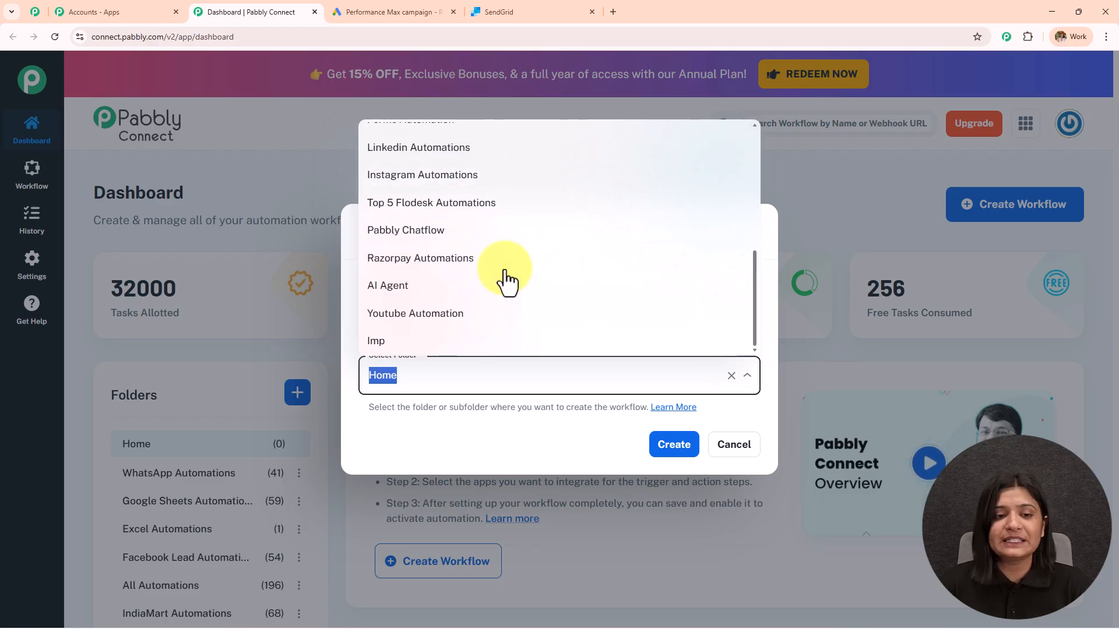
pyautogui.scroll(4, 509, 281)
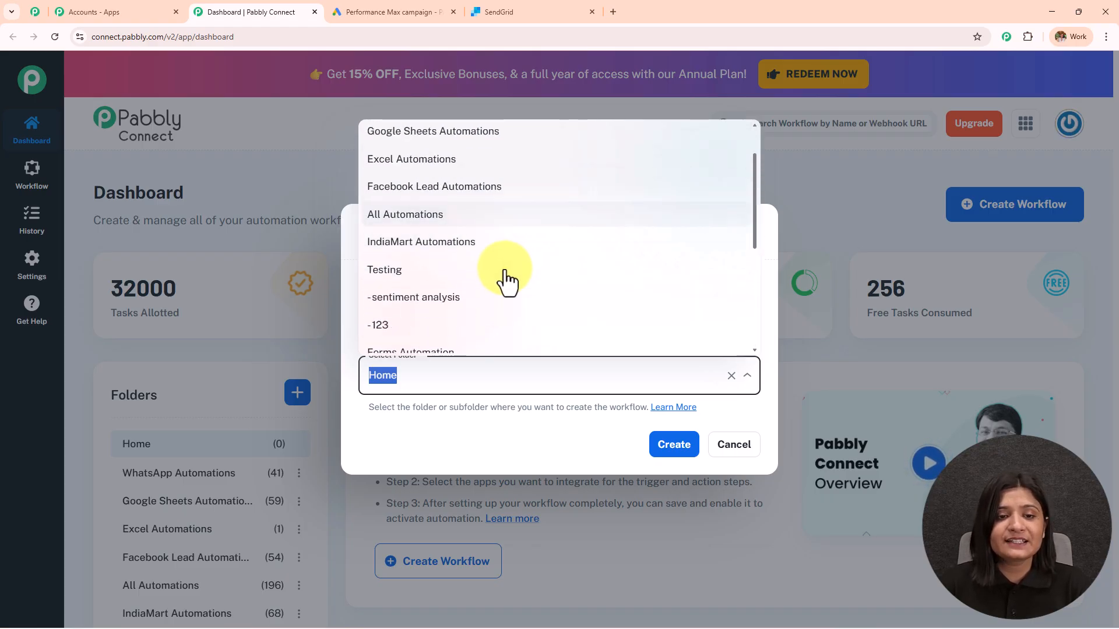
pyautogui.click(475, 216)
pyautogui.click(675, 455)
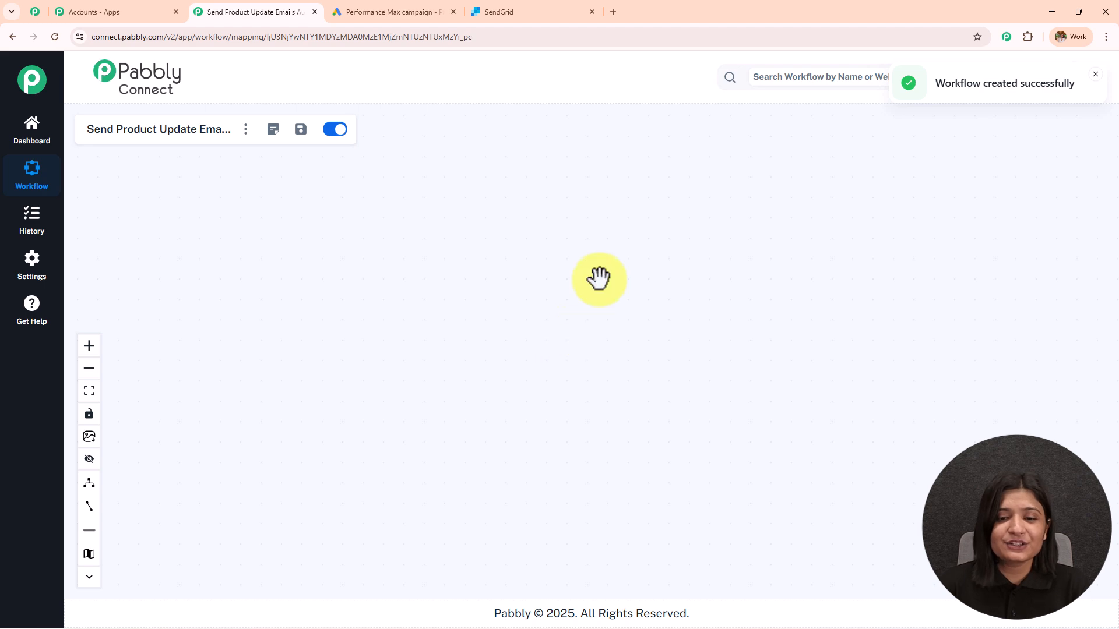
pyautogui.scroll(3, 495, 332)
pyautogui.moveTo(495, 332); pyautogui.dragTo(153, 293)
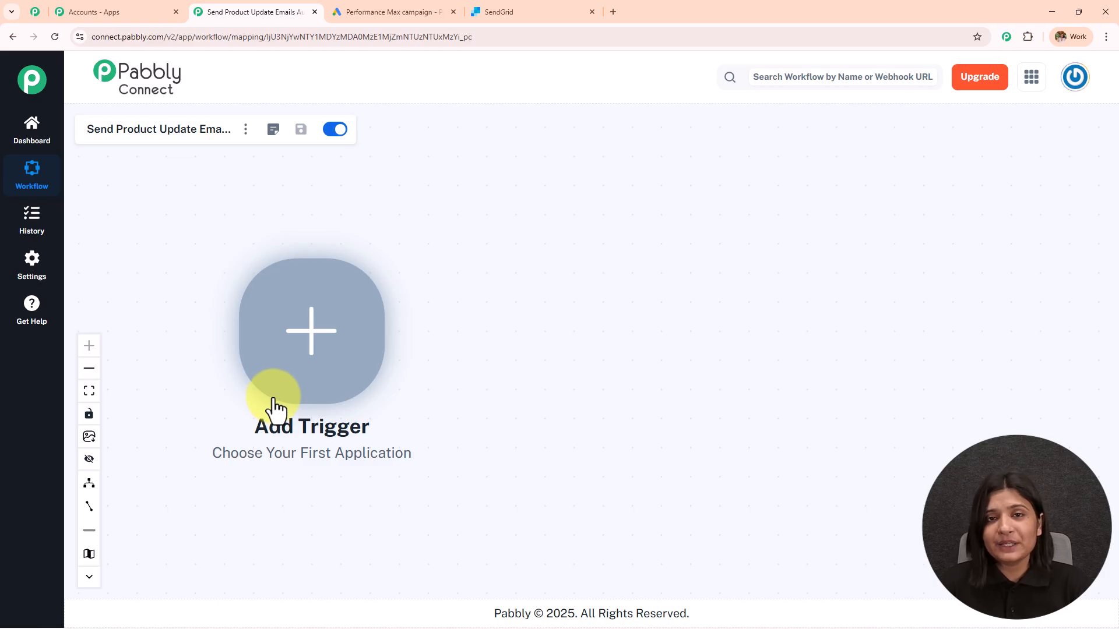
pyautogui.click(373, 12)
pyautogui.click(235, 9)
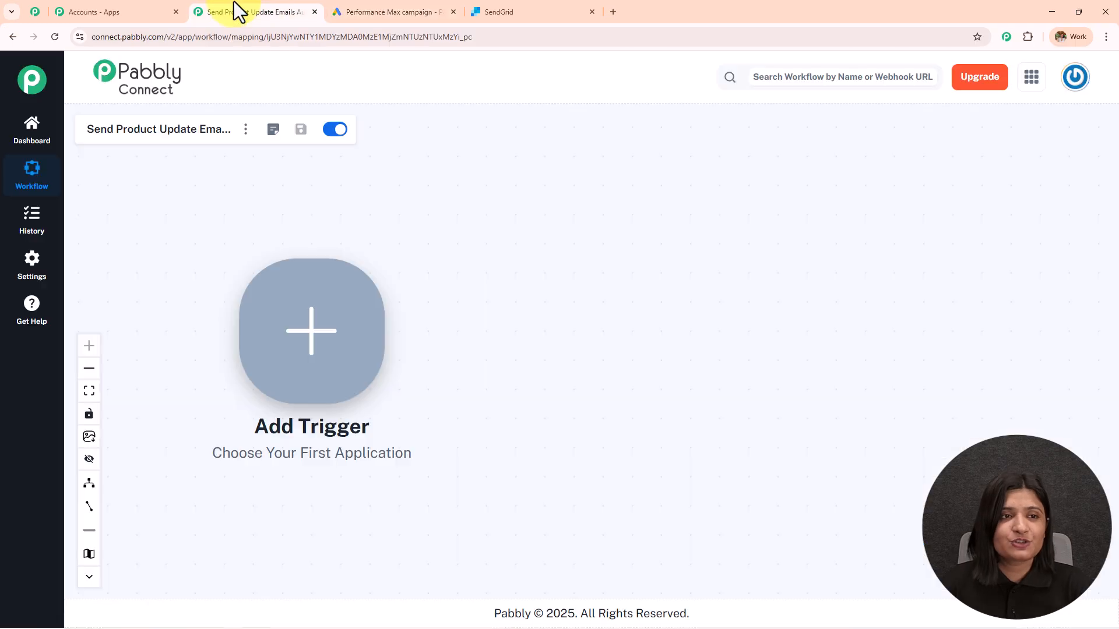
pyautogui.click(373, 11)
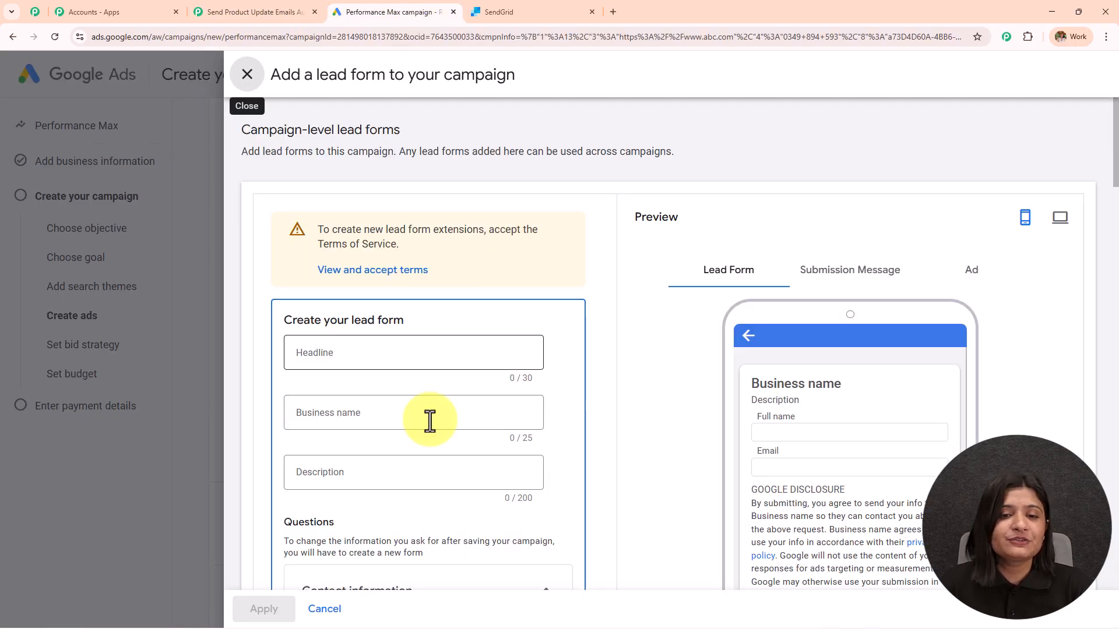
pyautogui.click(507, 11)
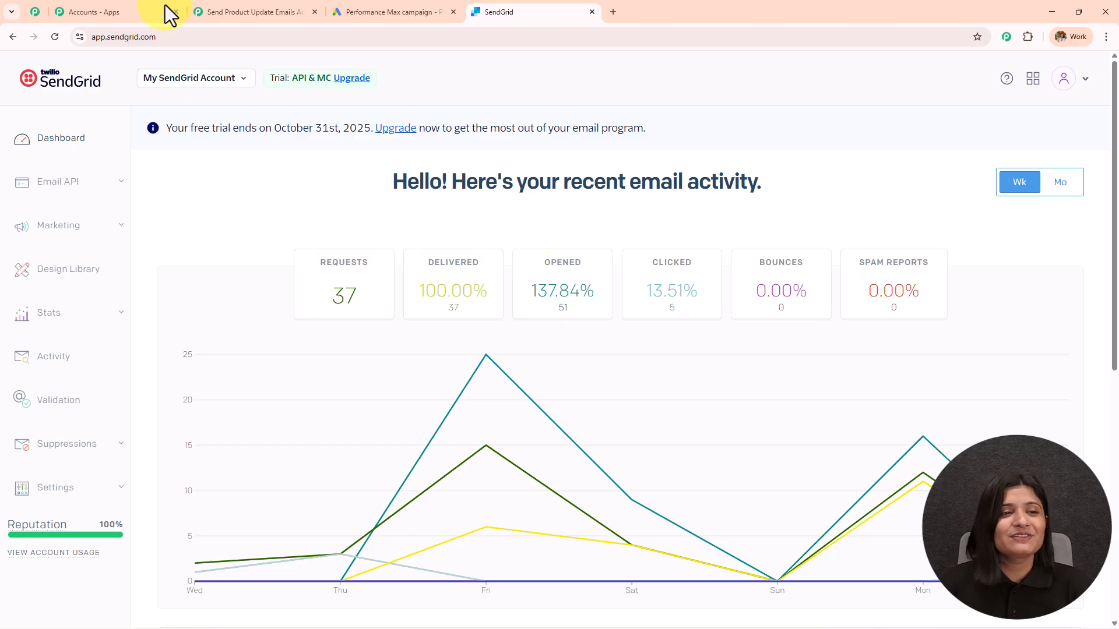
pyautogui.click(246, 2)
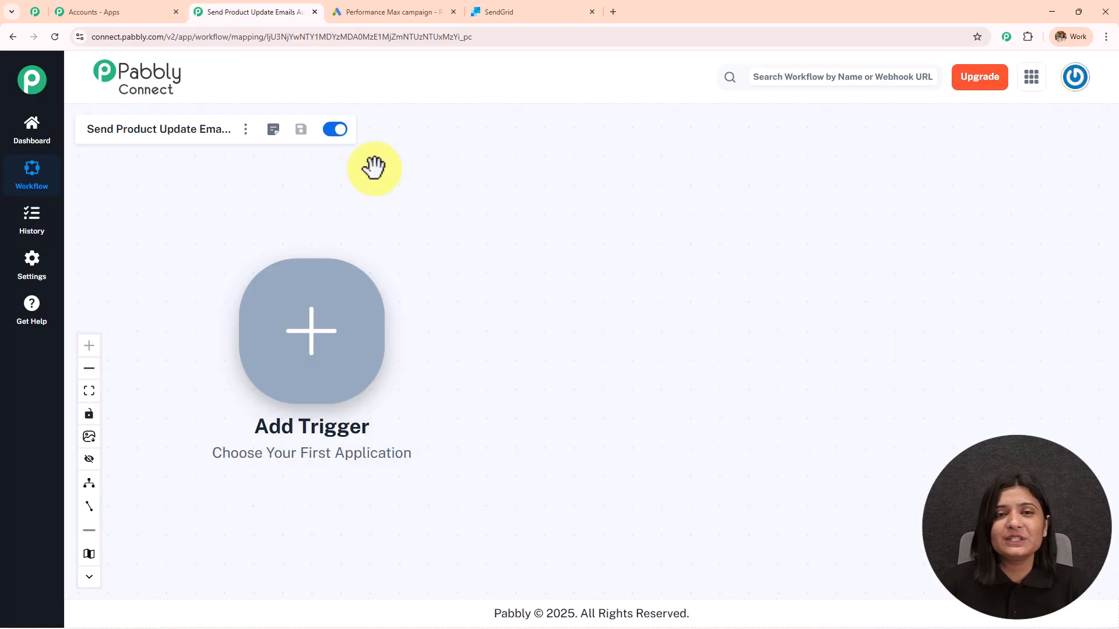
pyautogui.click(407, 12)
pyautogui.click(250, 12)
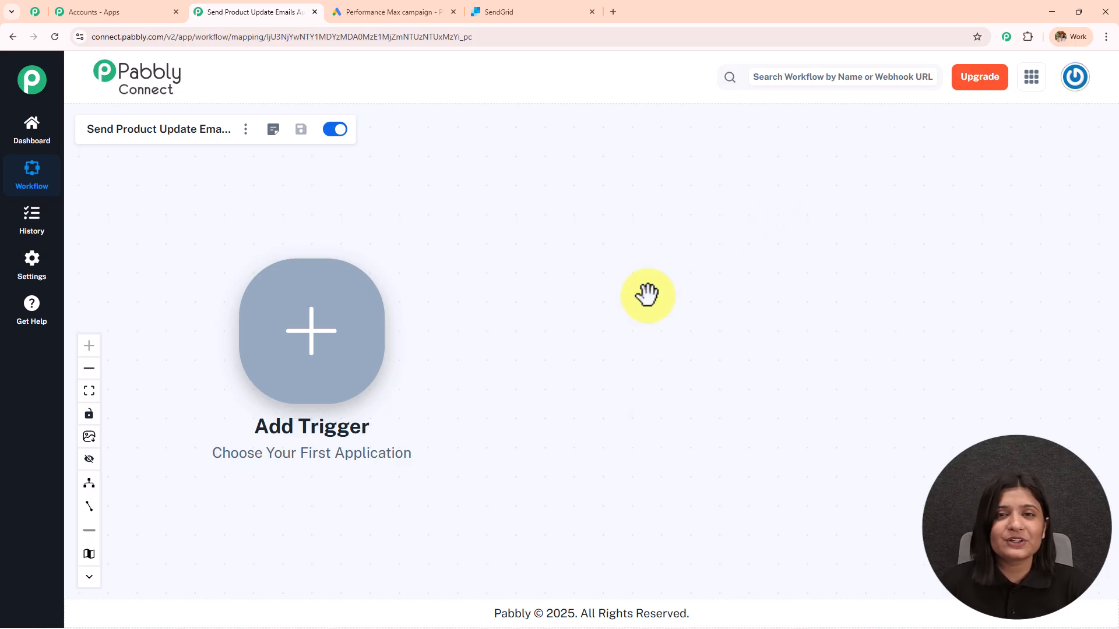
# Set the trigger to Google Ads New Lead Form Entry and connect it to get a webhook URL
pyautogui.click(344, 335)
pyautogui.click(698, 157)
pyautogui.write('Google ads')
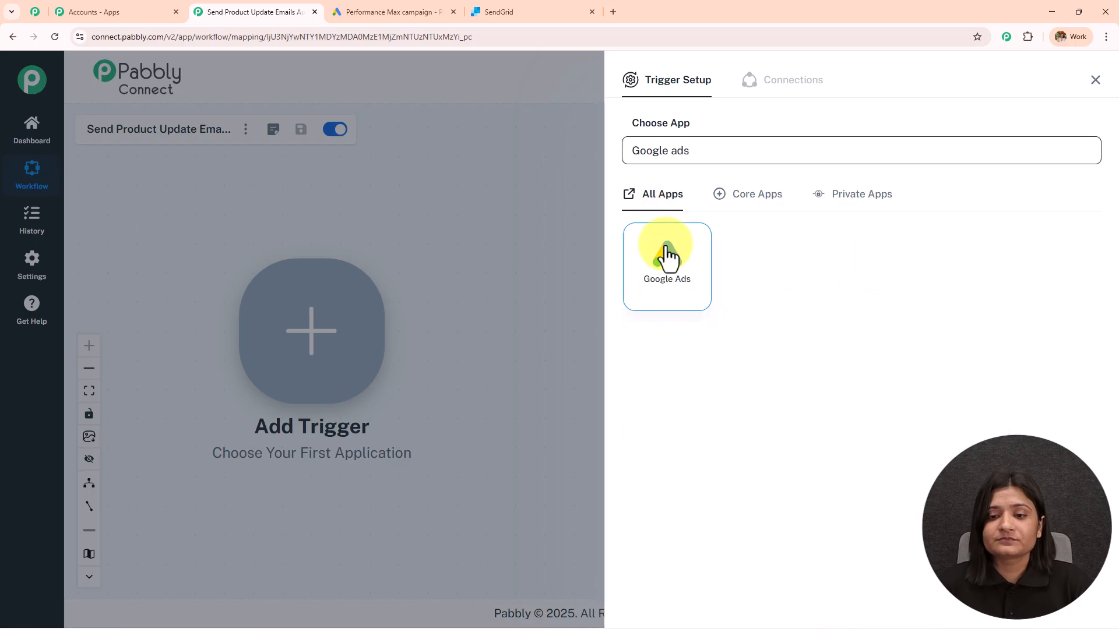
pyautogui.click(667, 254)
pyautogui.click(664, 217)
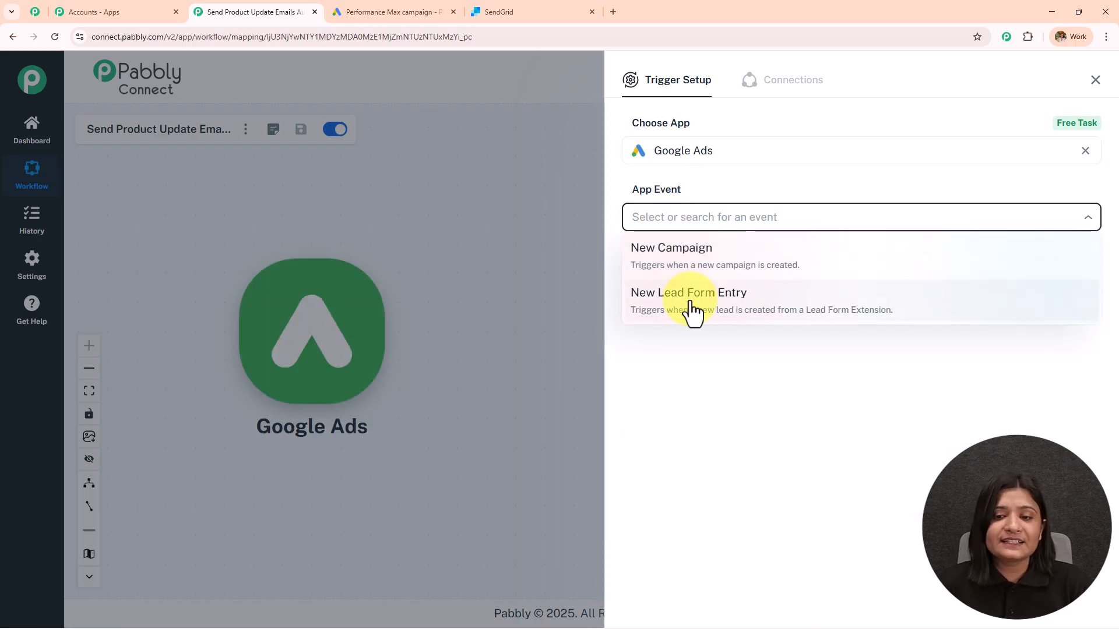
pyautogui.click(692, 311)
pyautogui.click(667, 268)
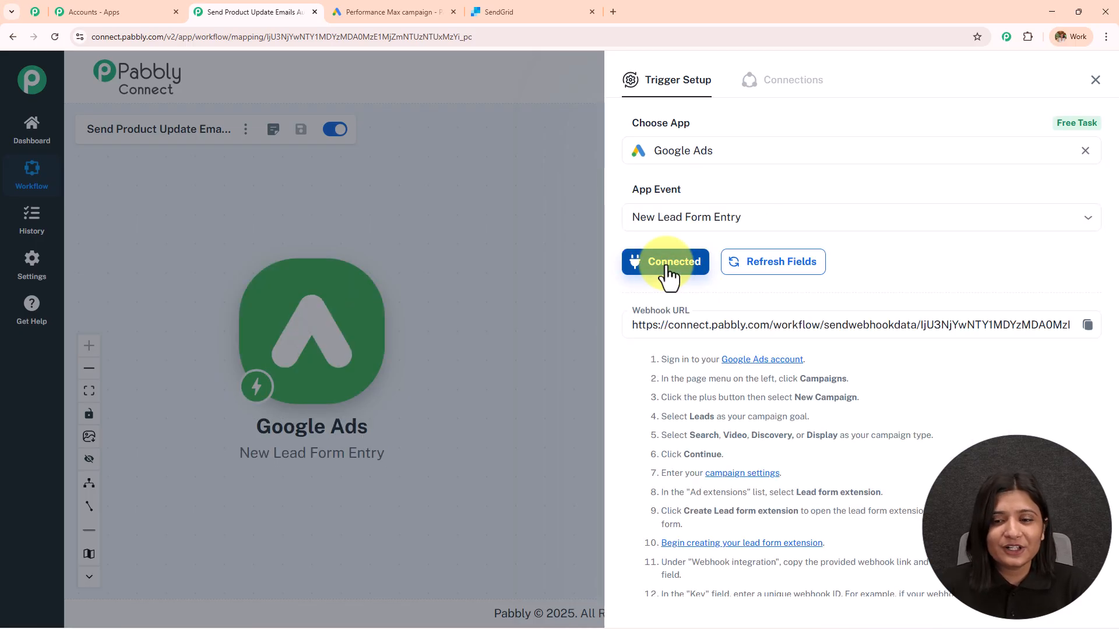
# Read the webhook lead form setup instructions, then go to the Google Ads lead form
pyautogui.scroll(-3, 823, 251)
pyautogui.scroll(3, 827, 255)
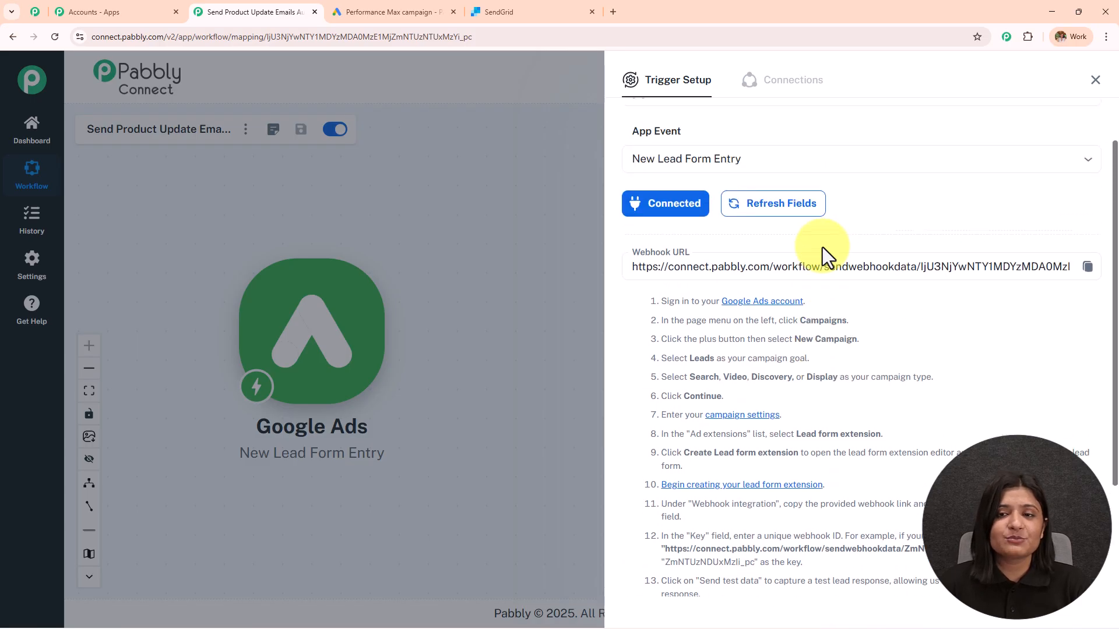
pyautogui.scroll(-3, 823, 247)
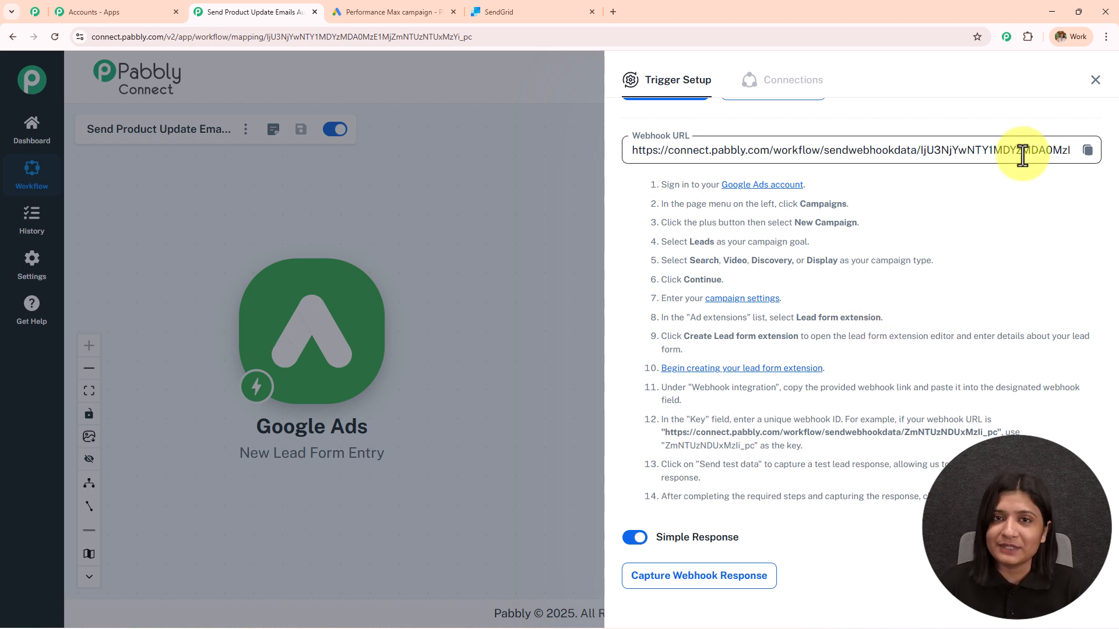
pyautogui.moveTo(659, 185); pyautogui.dragTo(908, 531)
pyautogui.click(908, 531)
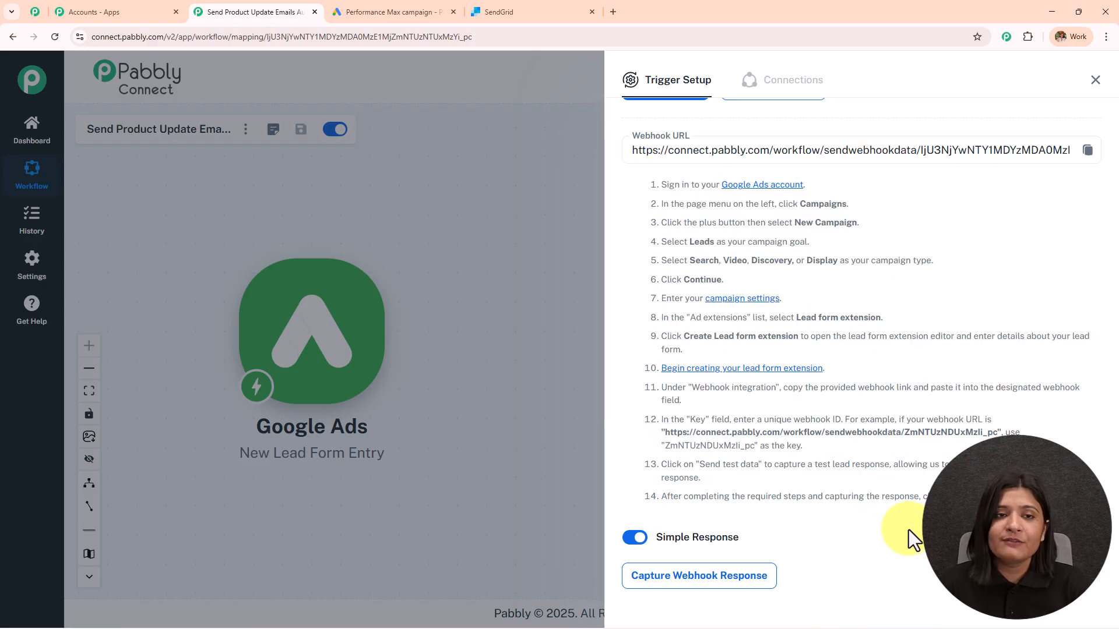
pyautogui.click(422, 12)
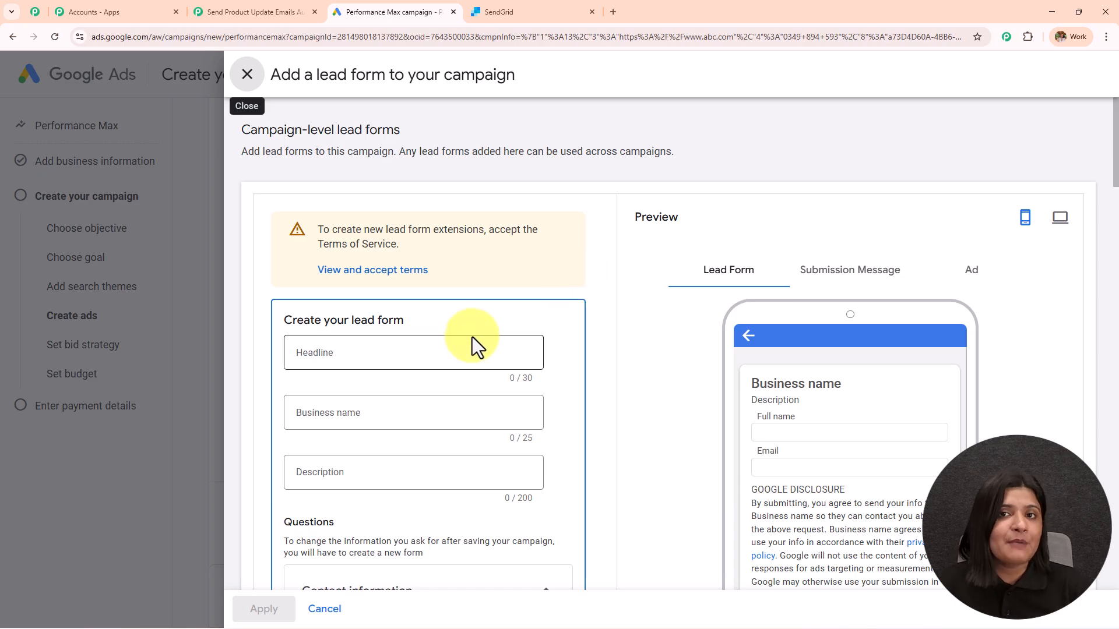
# Add Name (first and last name), Email, Phone number and Company name questions to the lead form
pyautogui.scroll(-4, 472, 337)
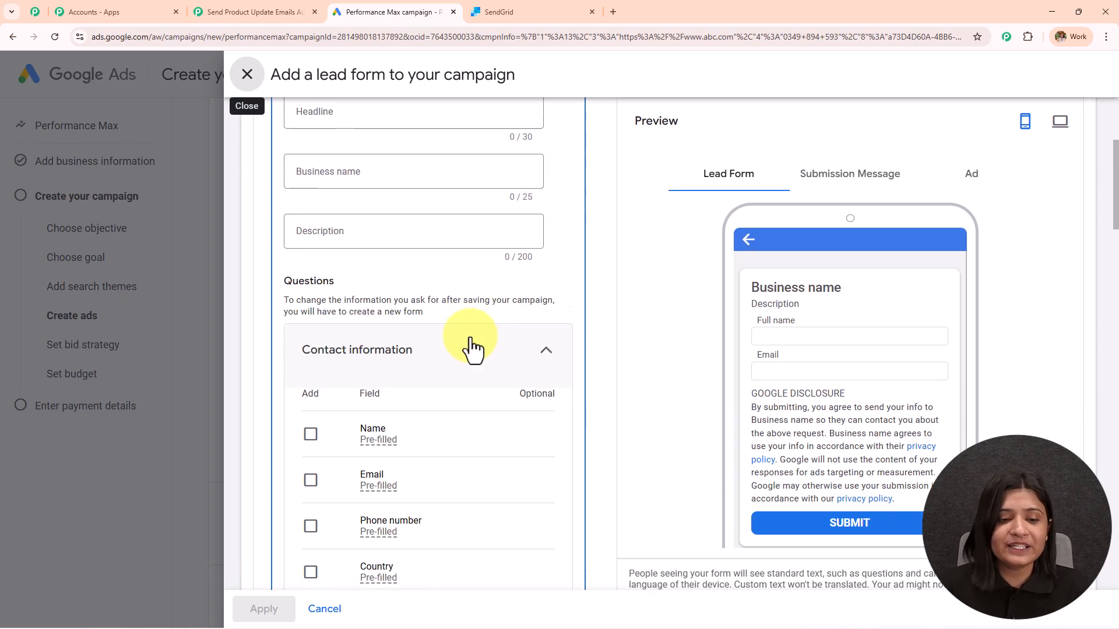
pyautogui.scroll(-3, 473, 347)
pyautogui.click(311, 268)
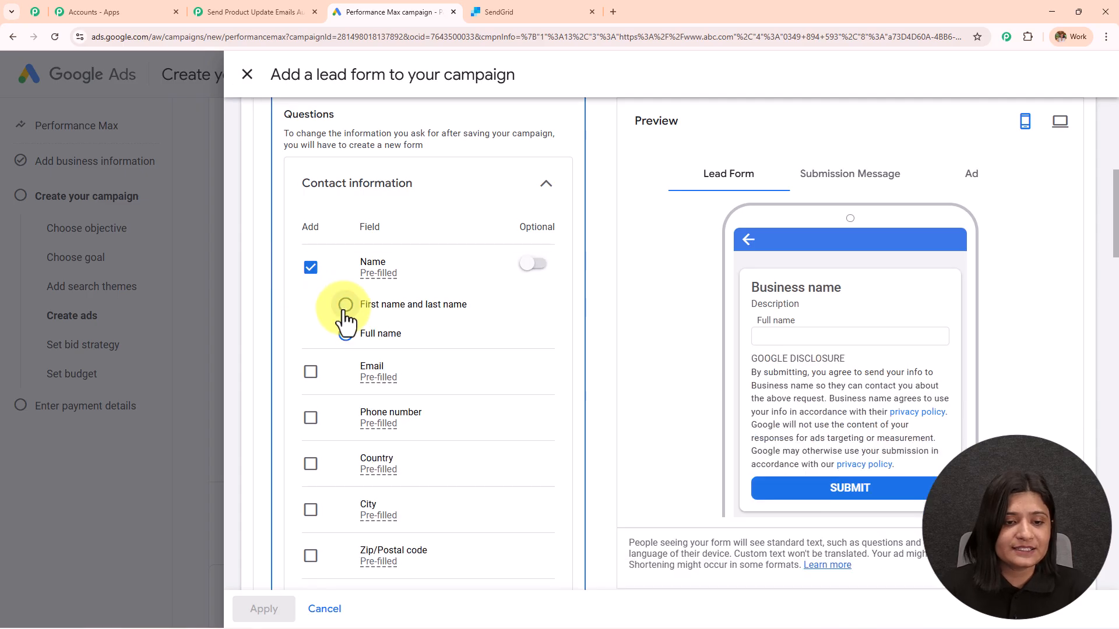
pyautogui.click(345, 304)
pyautogui.scroll(-2, 349, 292)
pyautogui.click(311, 254)
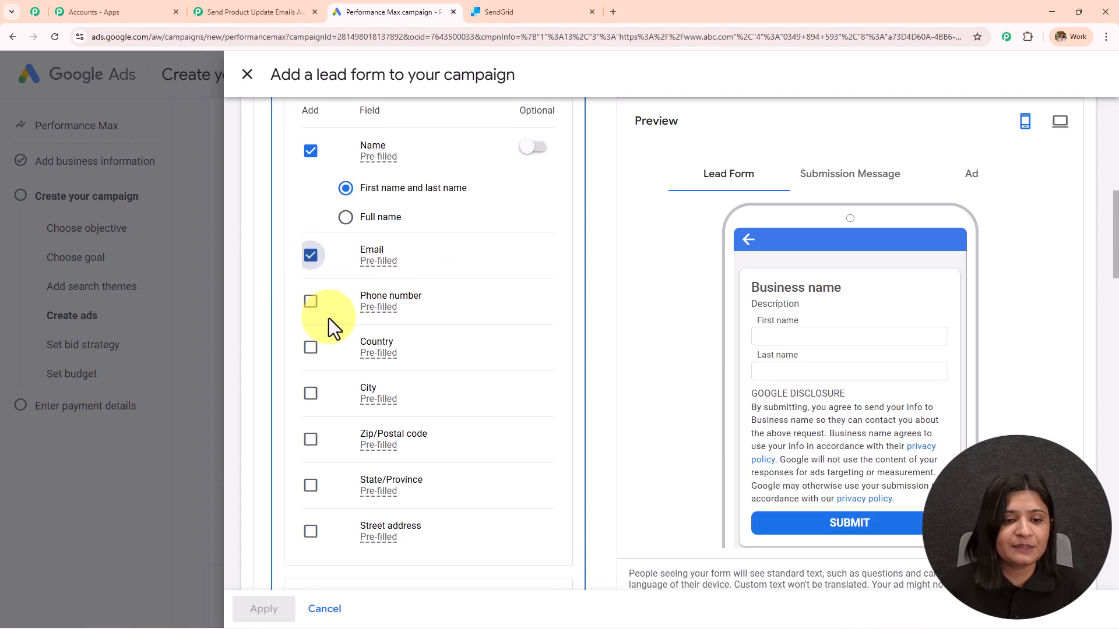
pyautogui.click(311, 303)
pyautogui.scroll(-2, 315, 323)
pyautogui.scroll(-4, 317, 315)
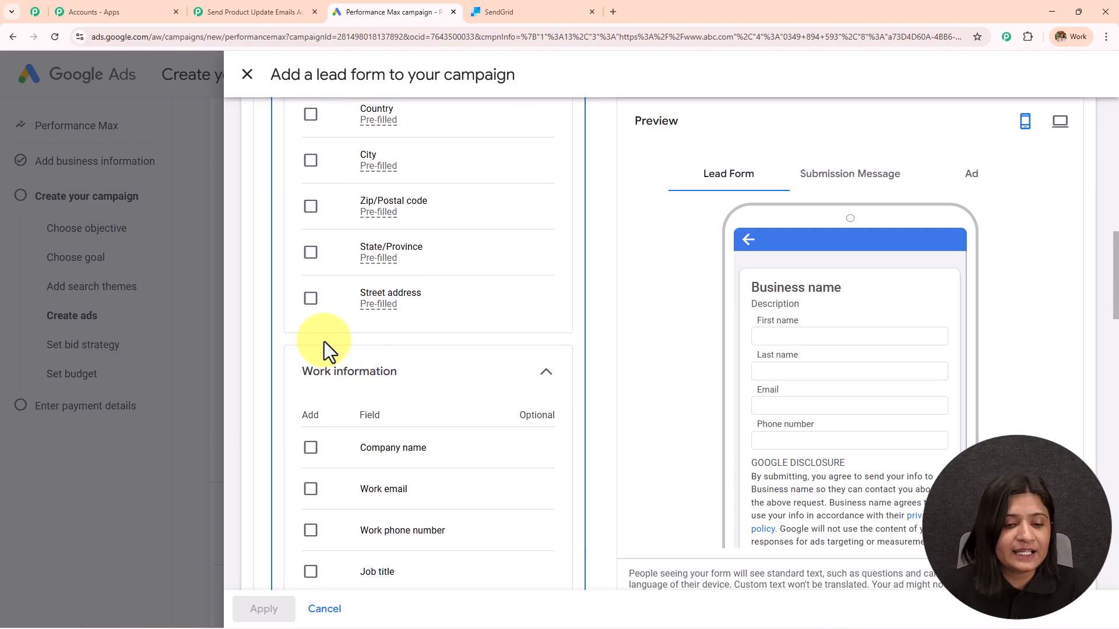
pyautogui.click(310, 331)
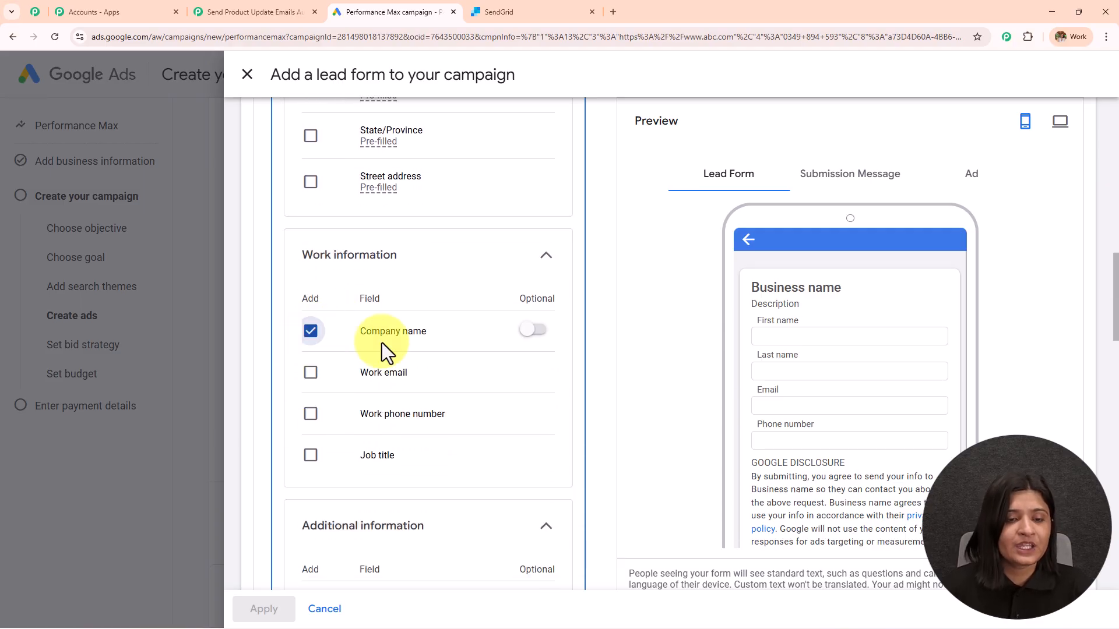
# Expand the lead delivery options and copy Pabbly's trigger webhook URL
pyautogui.scroll(4, 382, 342)
pyautogui.scroll(1, 382, 342)
pyautogui.scroll(-3, 816, 350)
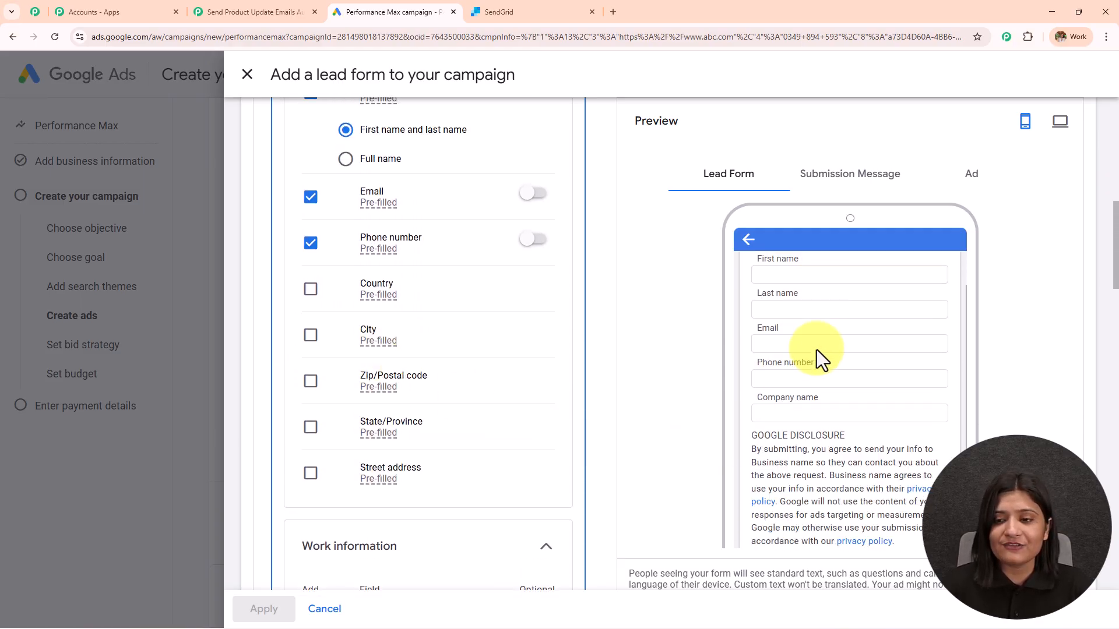
pyautogui.scroll(2, 816, 350)
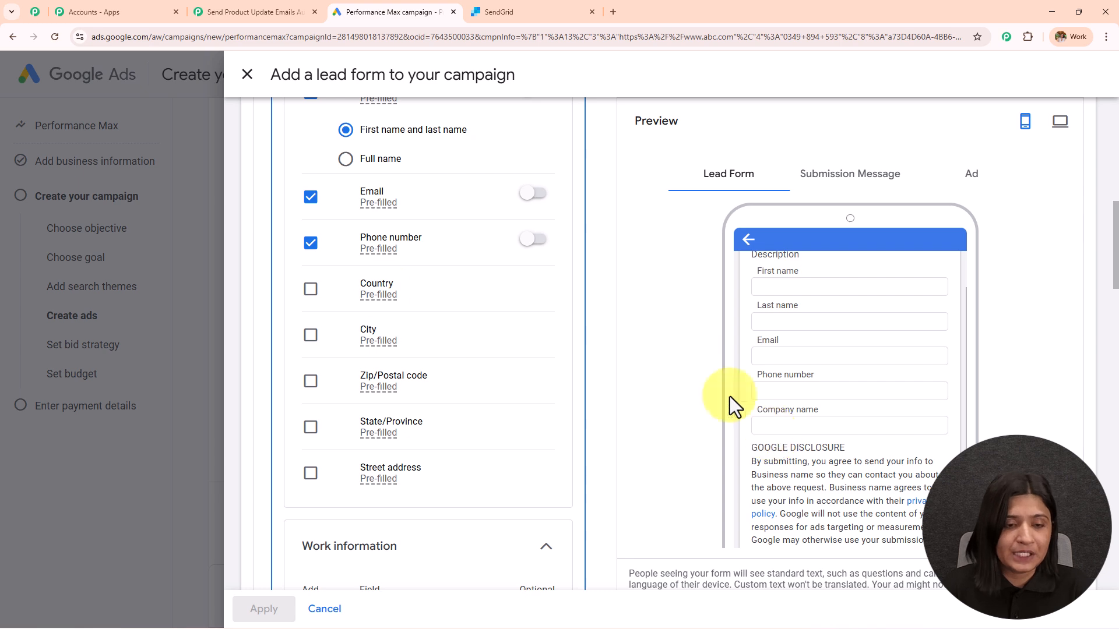
pyautogui.scroll(-20, 401, 330)
pyautogui.scroll(-5, 401, 330)
pyautogui.click(386, 229)
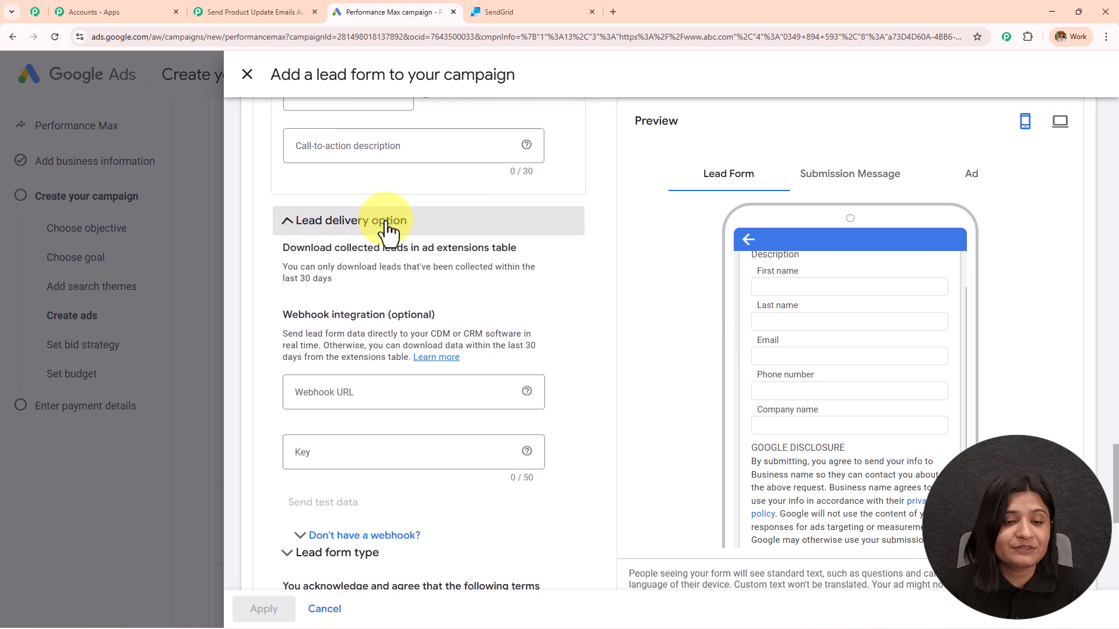
pyautogui.scroll(-3, 278, 222)
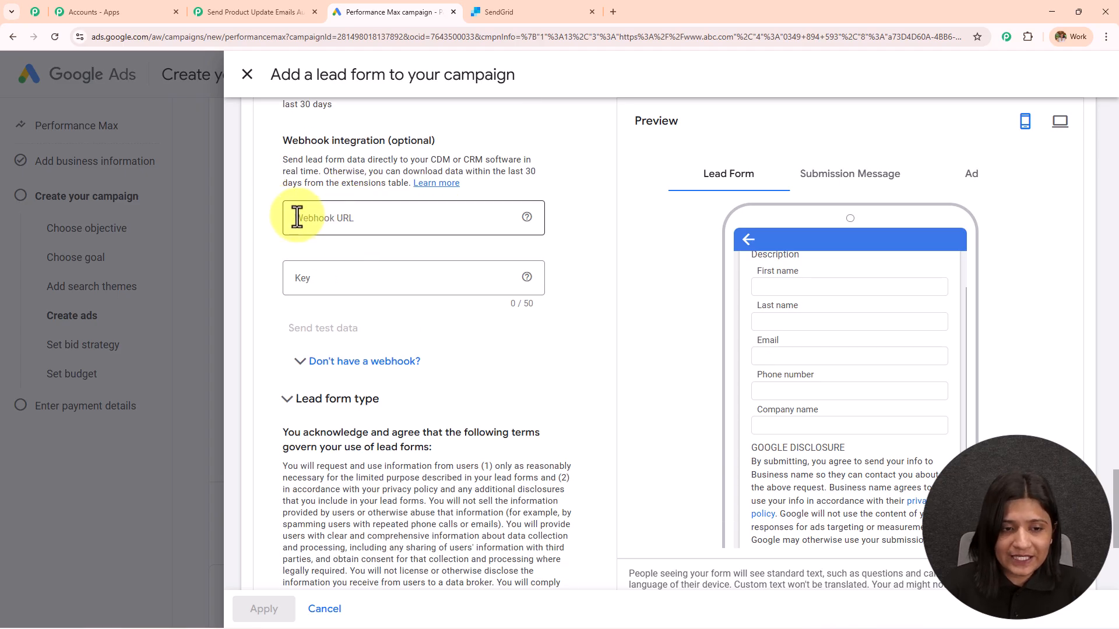
pyautogui.click(270, 3)
pyautogui.click(1087, 152)
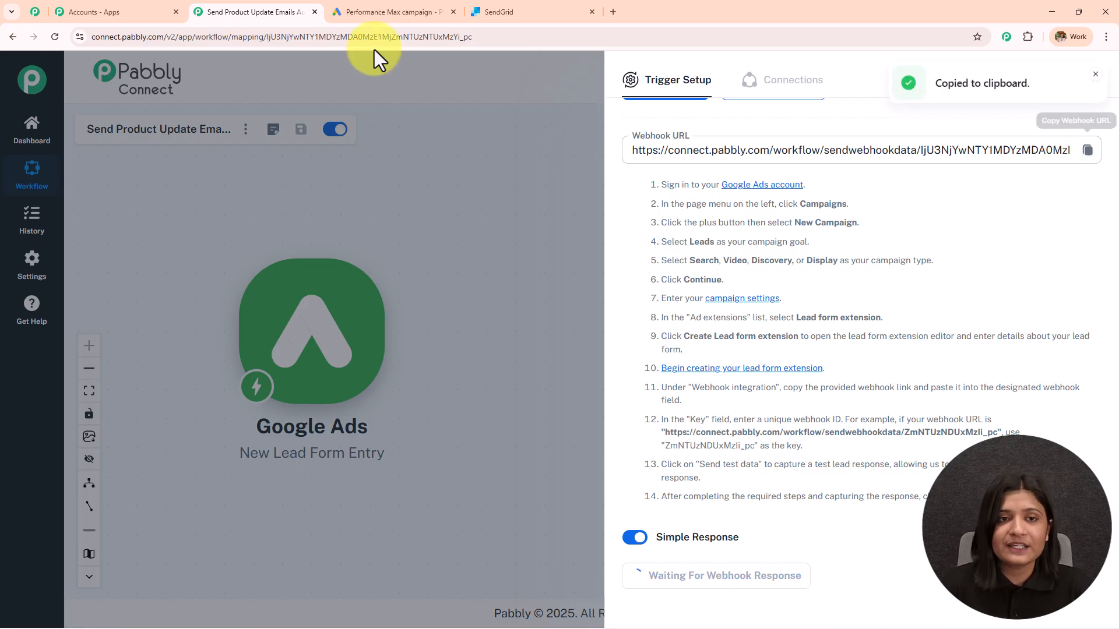
pyautogui.click(396, 8)
pyautogui.click(423, 220)
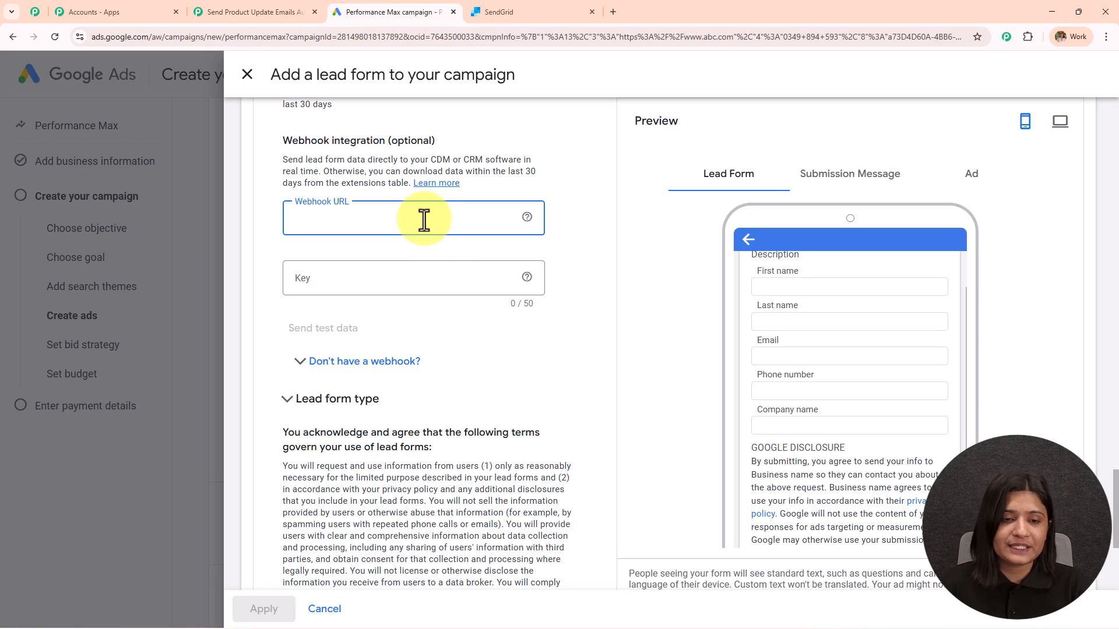
pyautogui.hotkey('ctrl', 'v')
pyautogui.click(408, 265)
pyautogui.write('123')
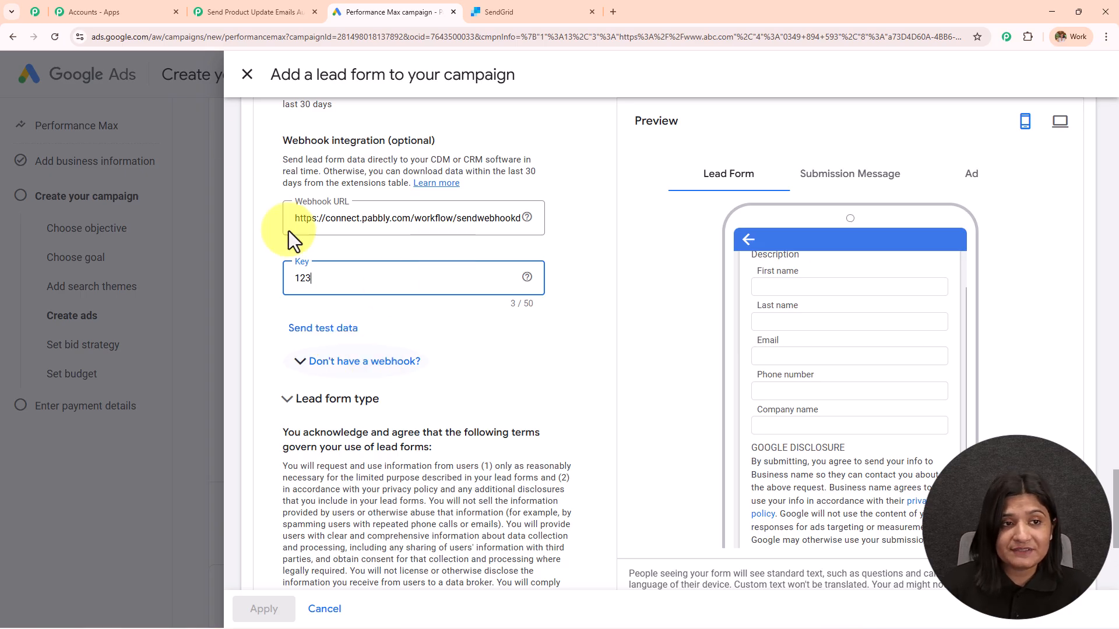
# Send test lead data to the webhook and confirm it was sent successfully
pyautogui.click(256, 9)
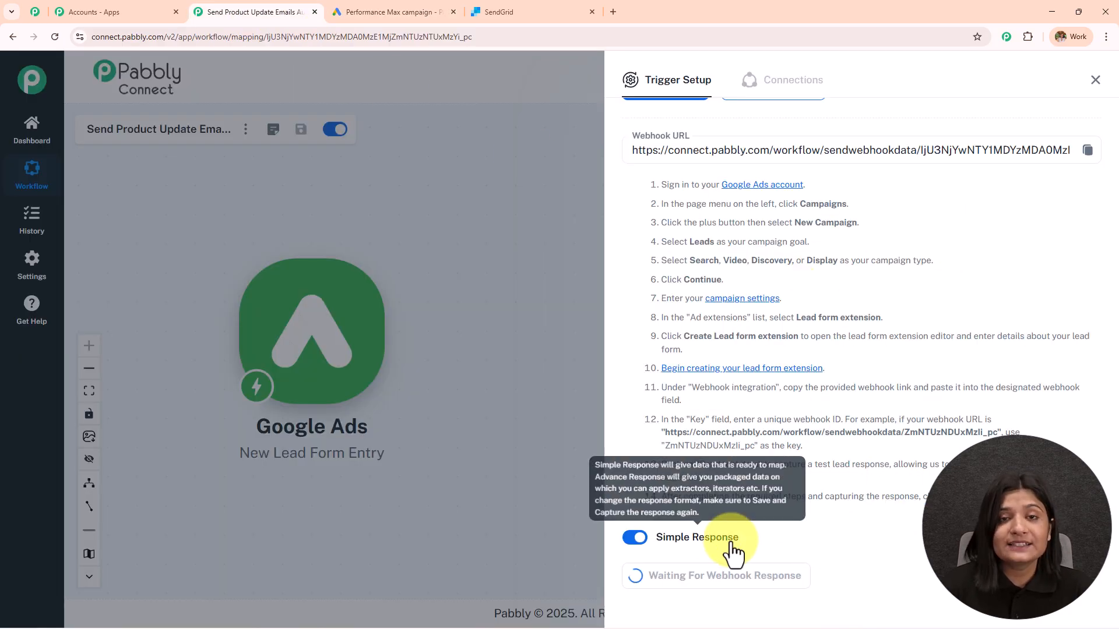
pyautogui.click(415, 12)
pyautogui.scroll(10, 568, 350)
pyautogui.scroll(-5, 580, 367)
pyautogui.scroll(-7, 589, 378)
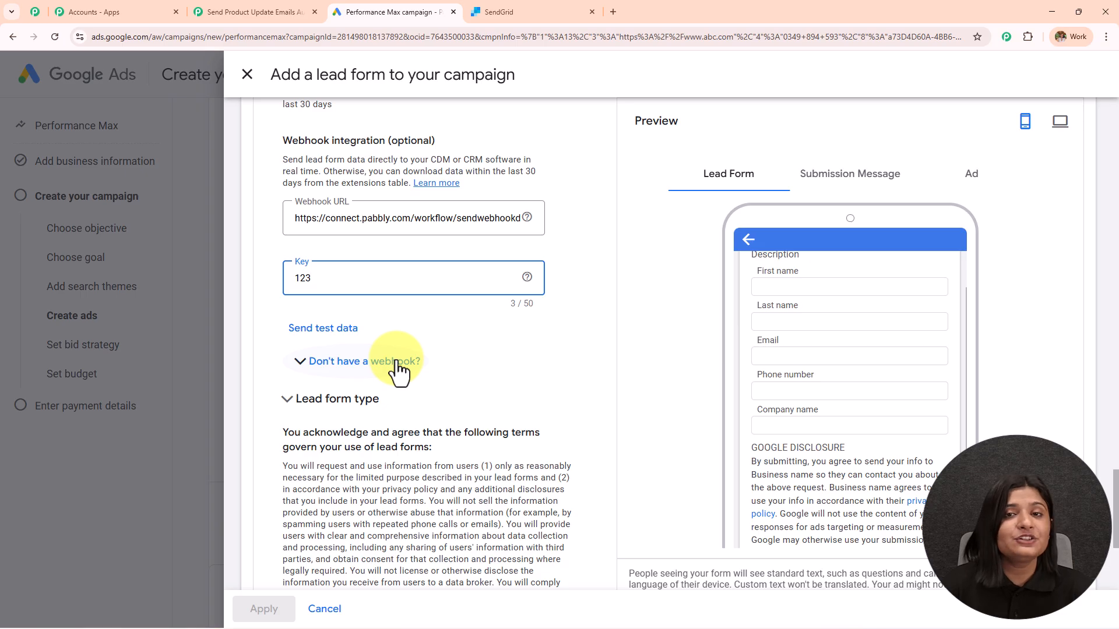
pyautogui.click(270, 12)
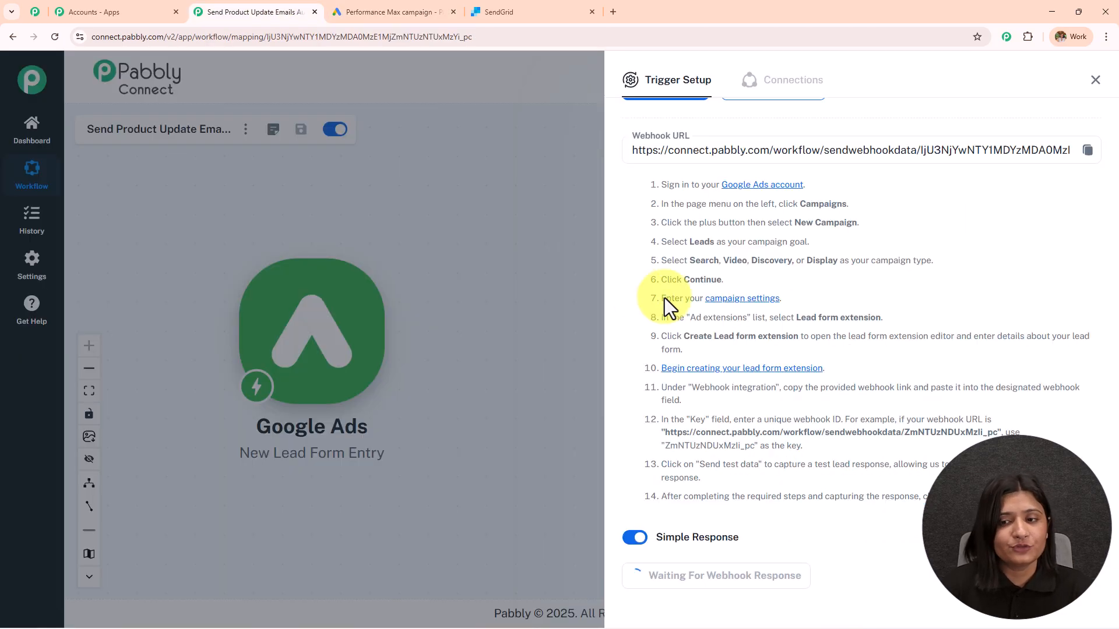
pyautogui.click(408, 11)
pyautogui.click(333, 331)
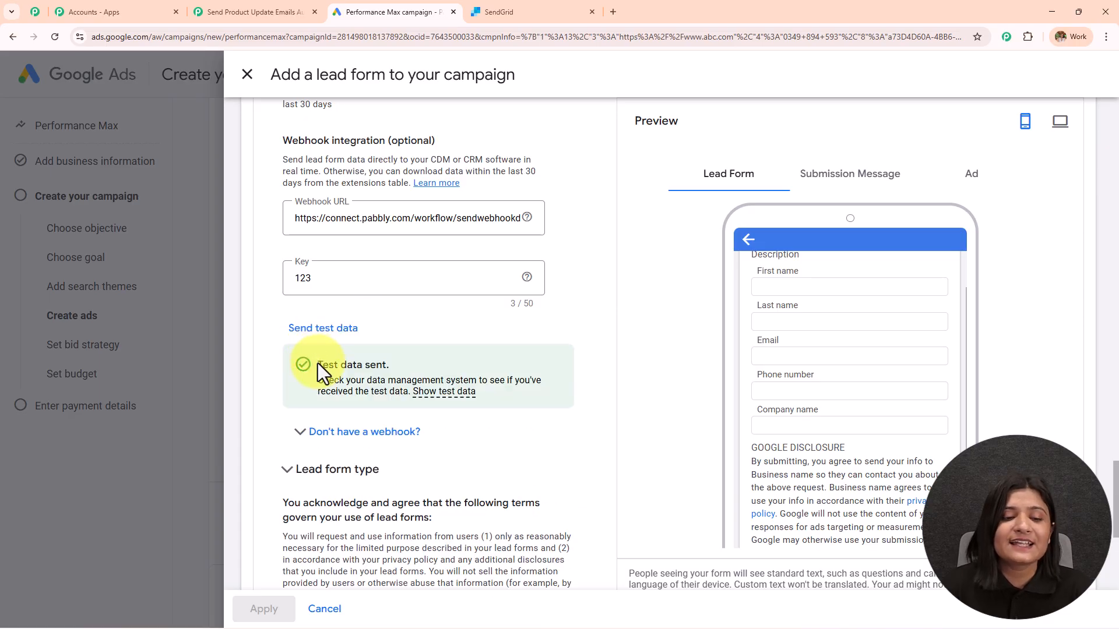
pyautogui.moveTo(319, 364); pyautogui.dragTo(531, 396)
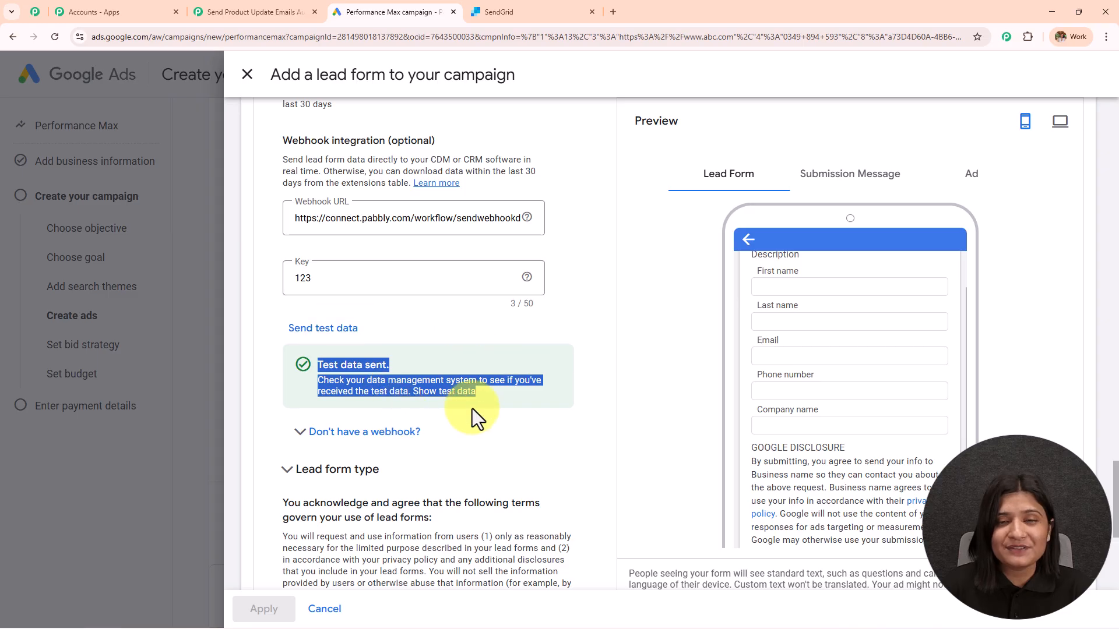
# Check the captured test lead's company name, phone, email, first and last name in Pabbly
pyautogui.click(256, 12)
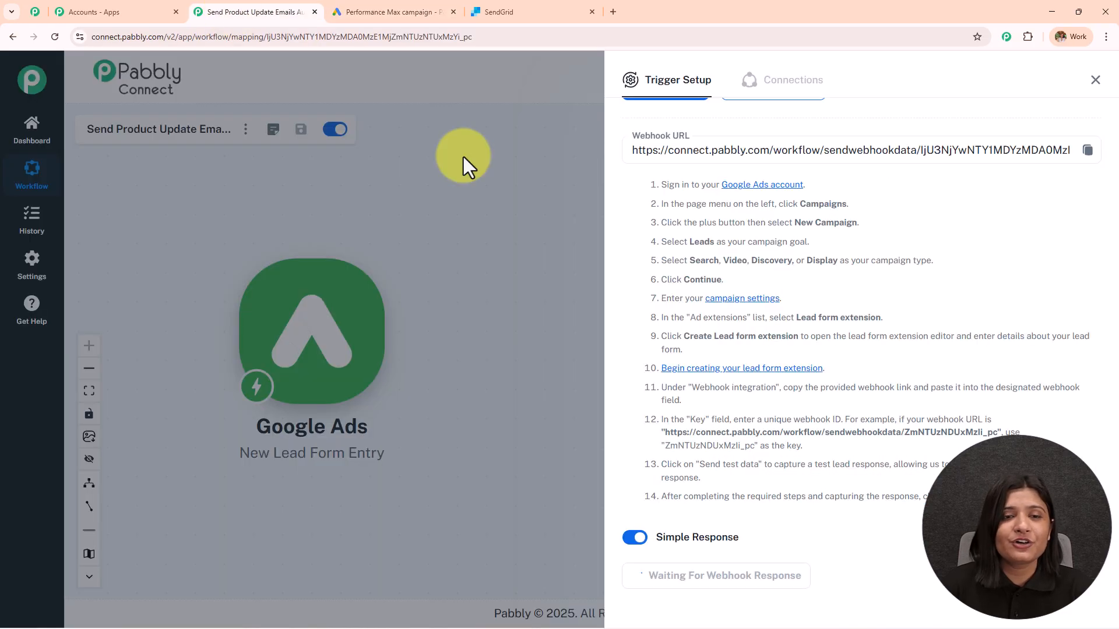
pyautogui.scroll(-5, 816, 349)
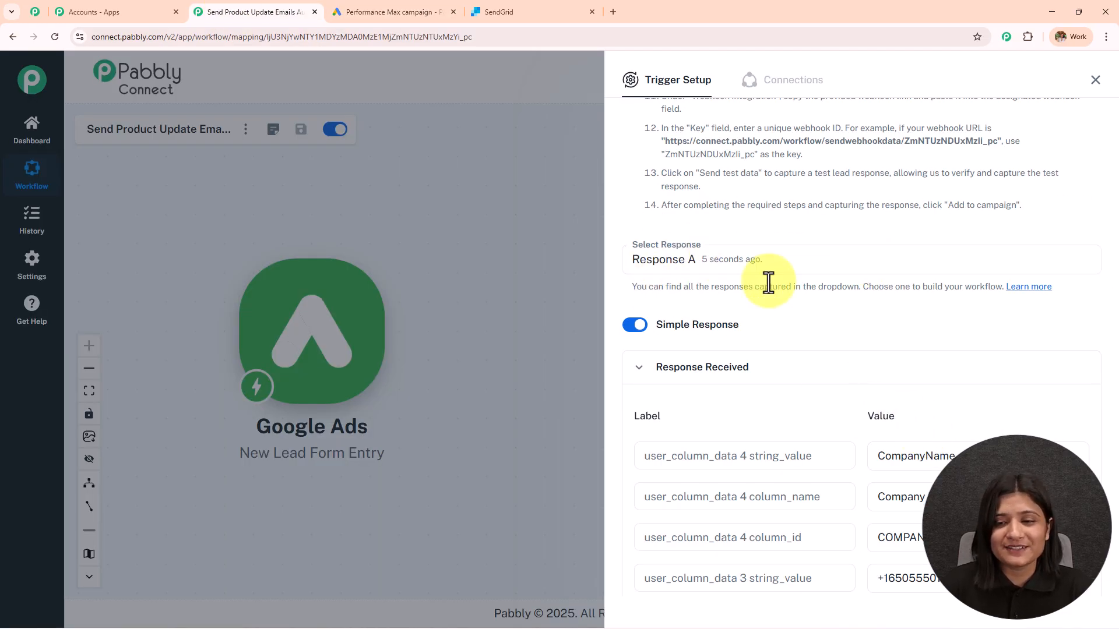
pyautogui.scroll(-4, 767, 291)
pyautogui.click(999, 225)
pyautogui.click(997, 265)
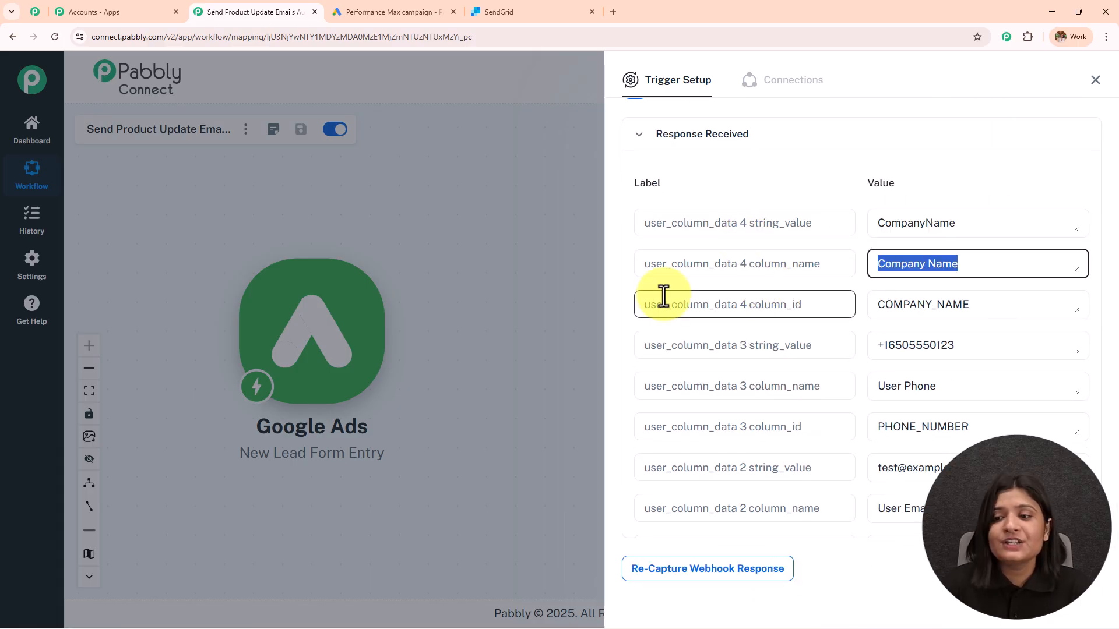
pyautogui.scroll(-2, 970, 274)
pyautogui.click(969, 232)
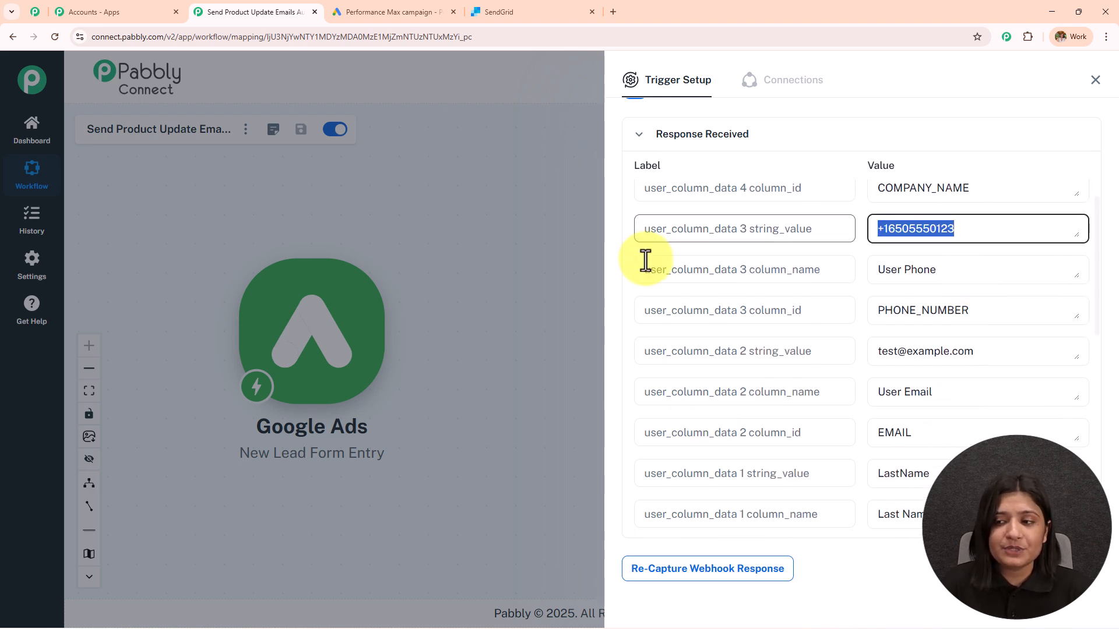
pyautogui.scroll(-2, 999, 239)
pyautogui.click(999, 236)
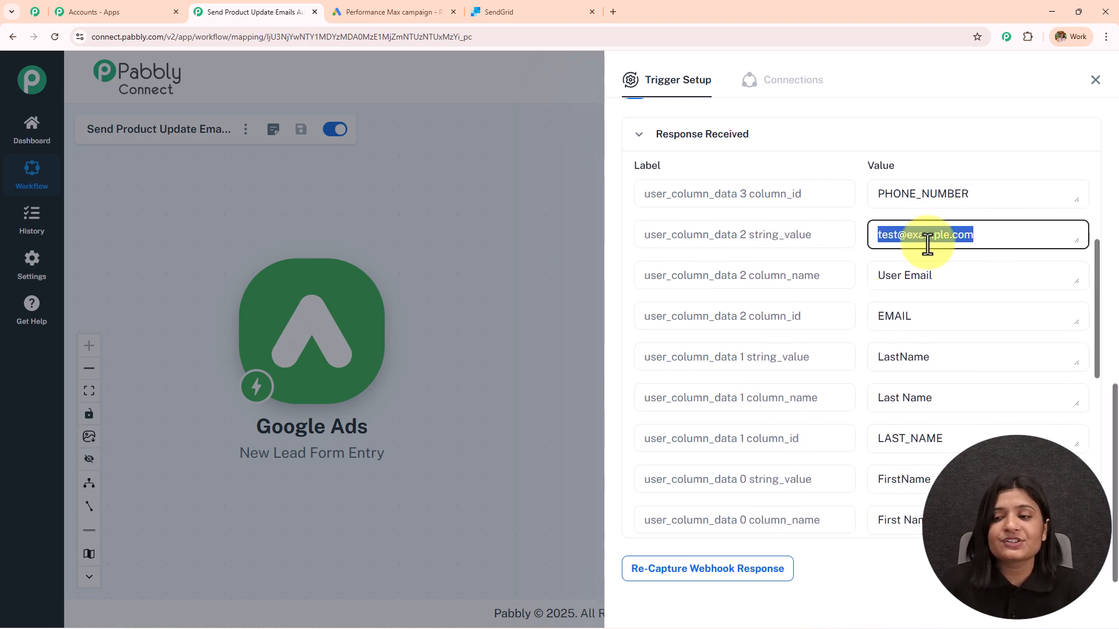
pyautogui.scroll(-2, 915, 303)
pyautogui.click(918, 338)
pyautogui.click(985, 422)
pyautogui.click(951, 301)
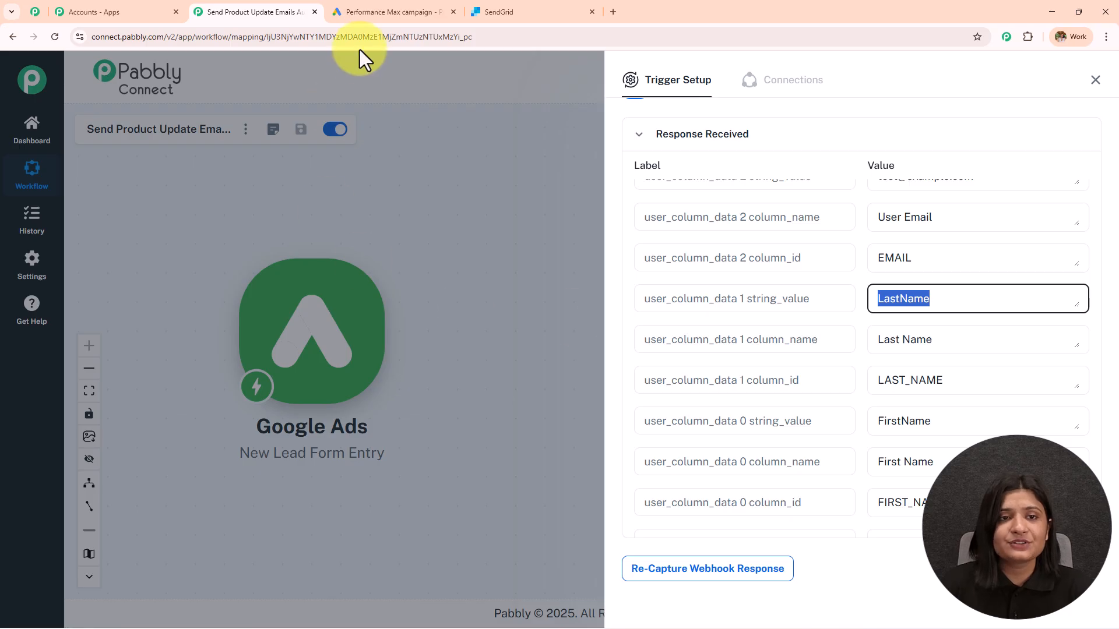
# Close the Trigger Setup panel to return to the workflow canvas
pyautogui.click(385, 11)
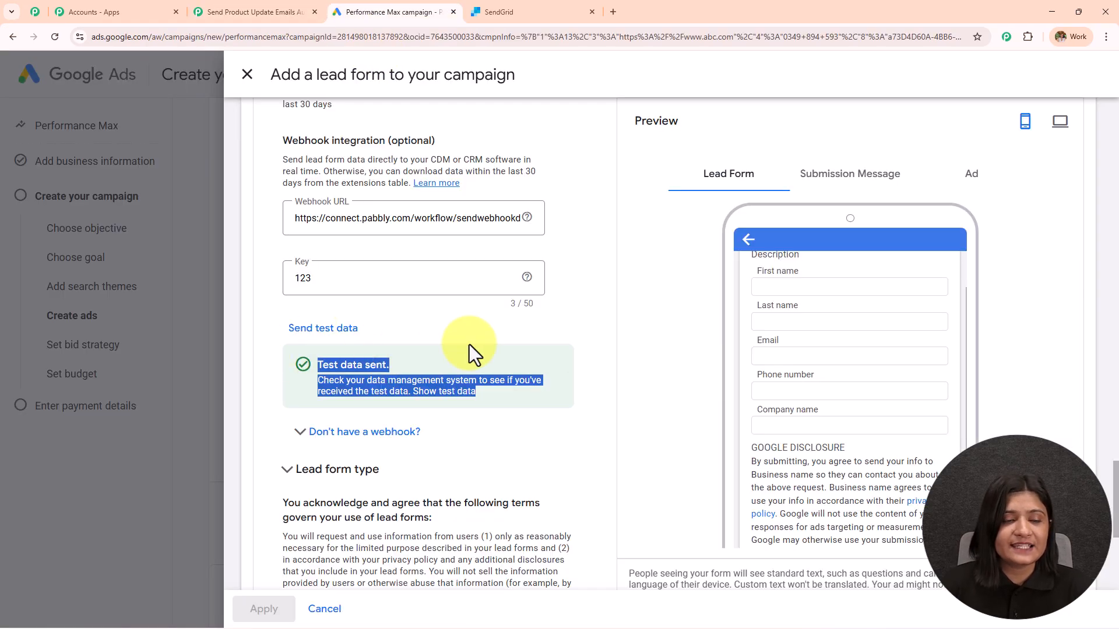
pyautogui.click(270, 10)
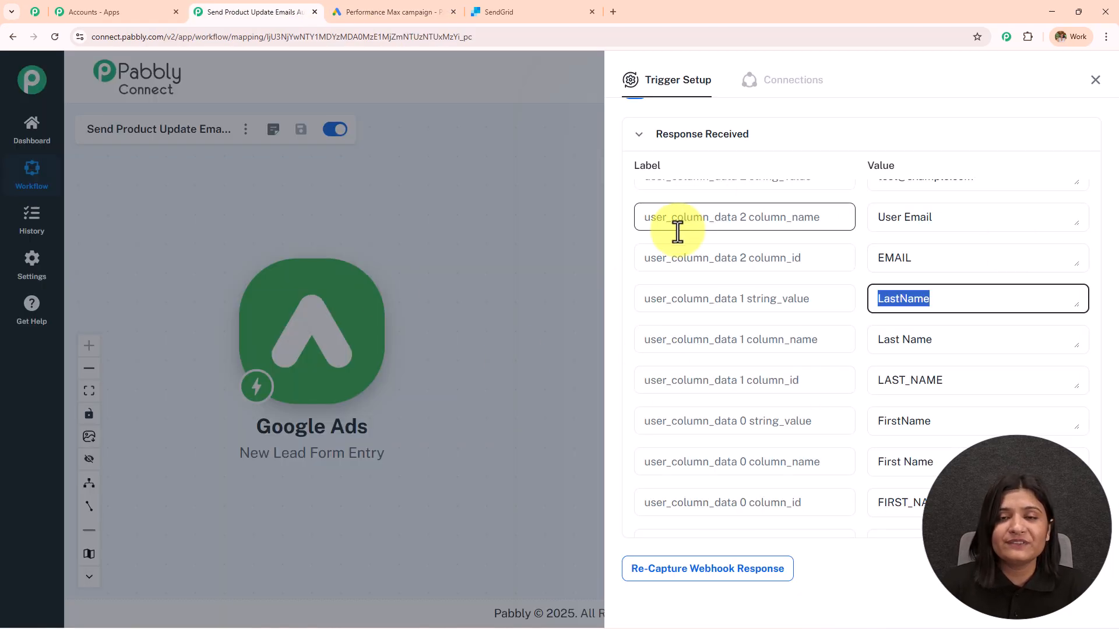
pyautogui.scroll(10, 676, 227)
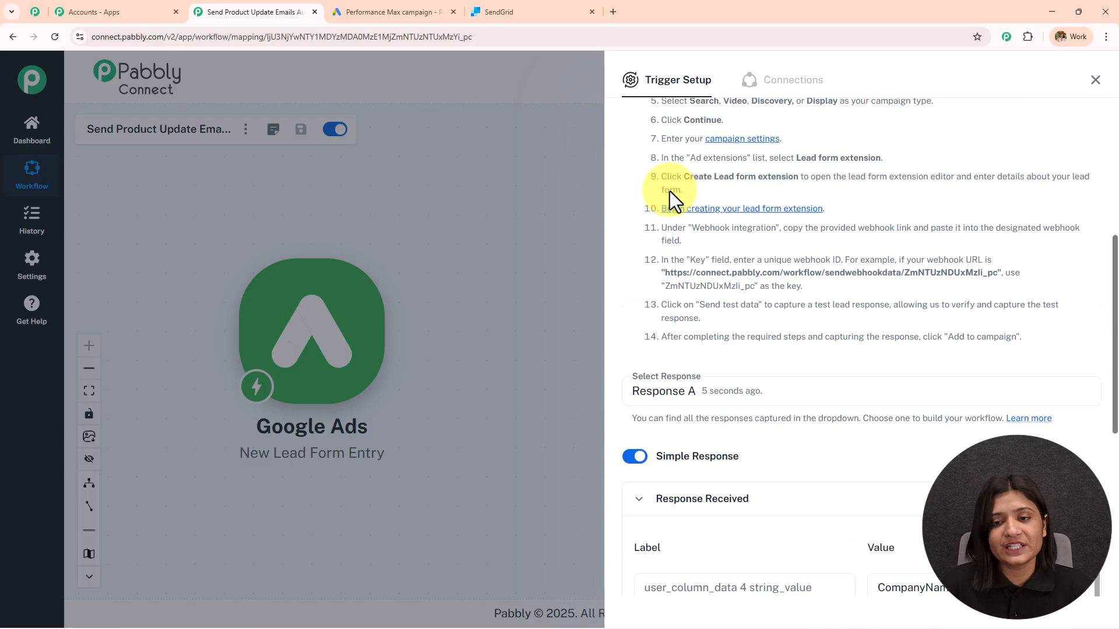
pyautogui.scroll(4, 669, 191)
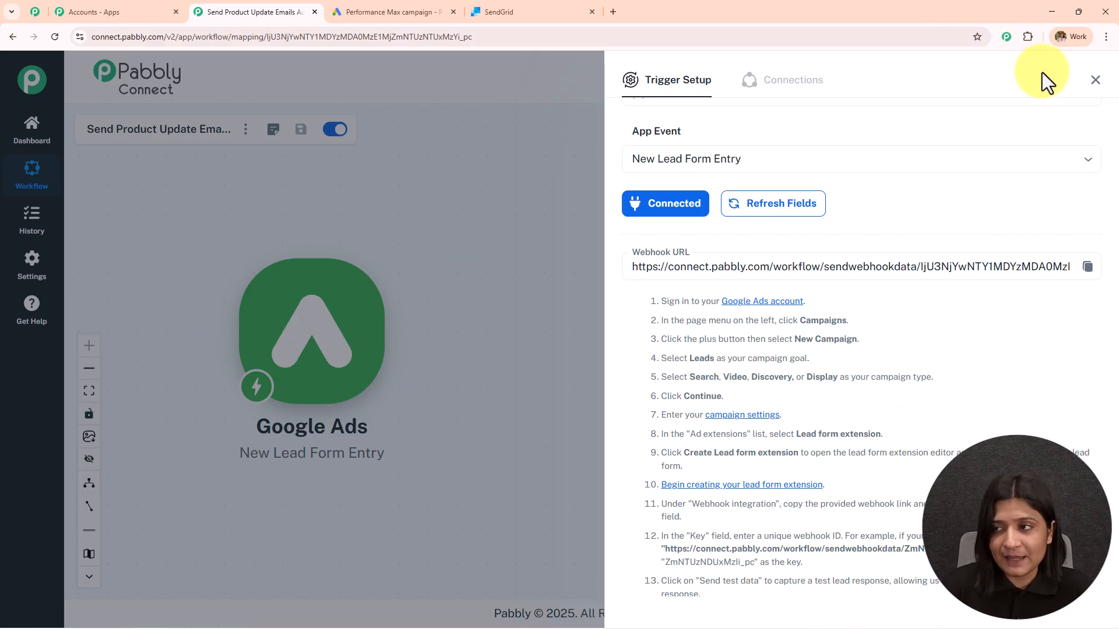
pyautogui.click(1096, 80)
pyautogui.moveTo(355, 294)
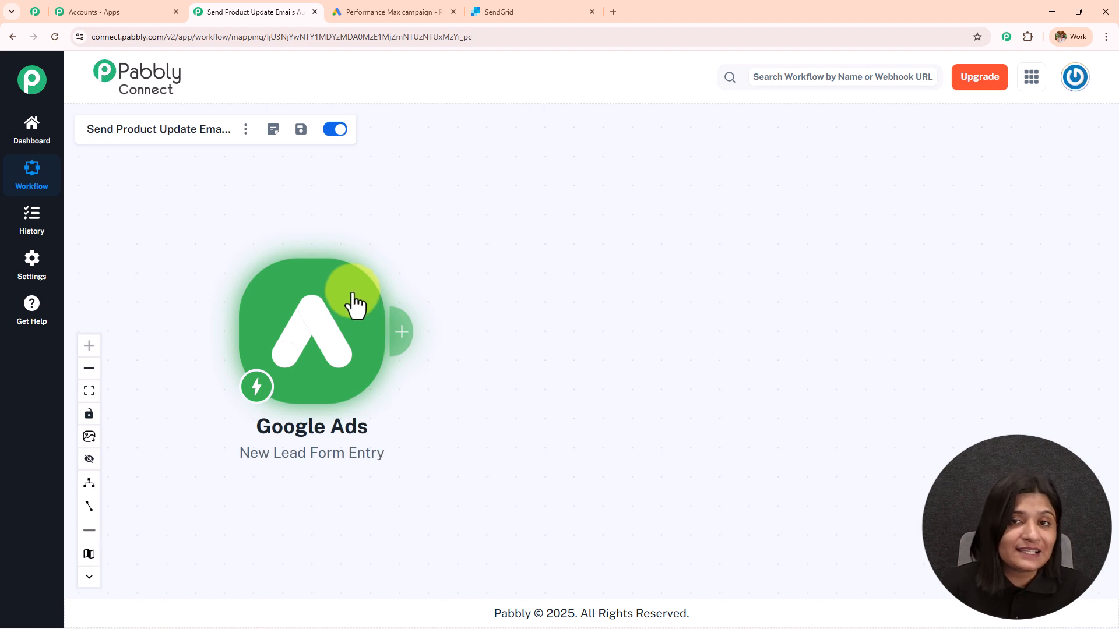
# Add a SendGrid action with the Send an Email event after the Google Ads trigger
pyautogui.click(402, 335)
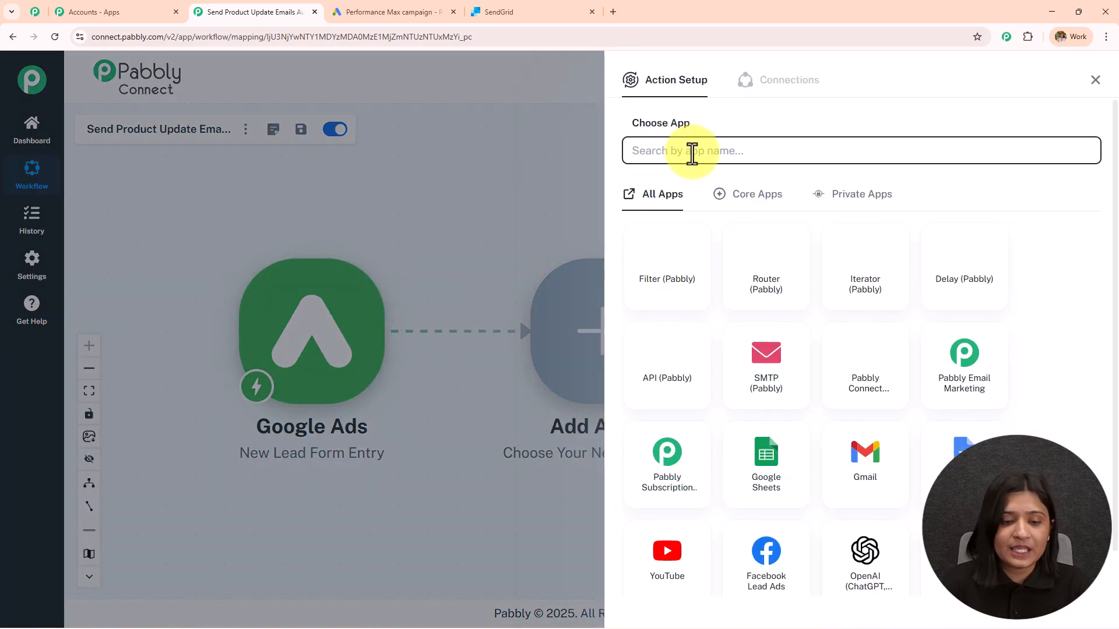
pyautogui.write('Sendgrid')
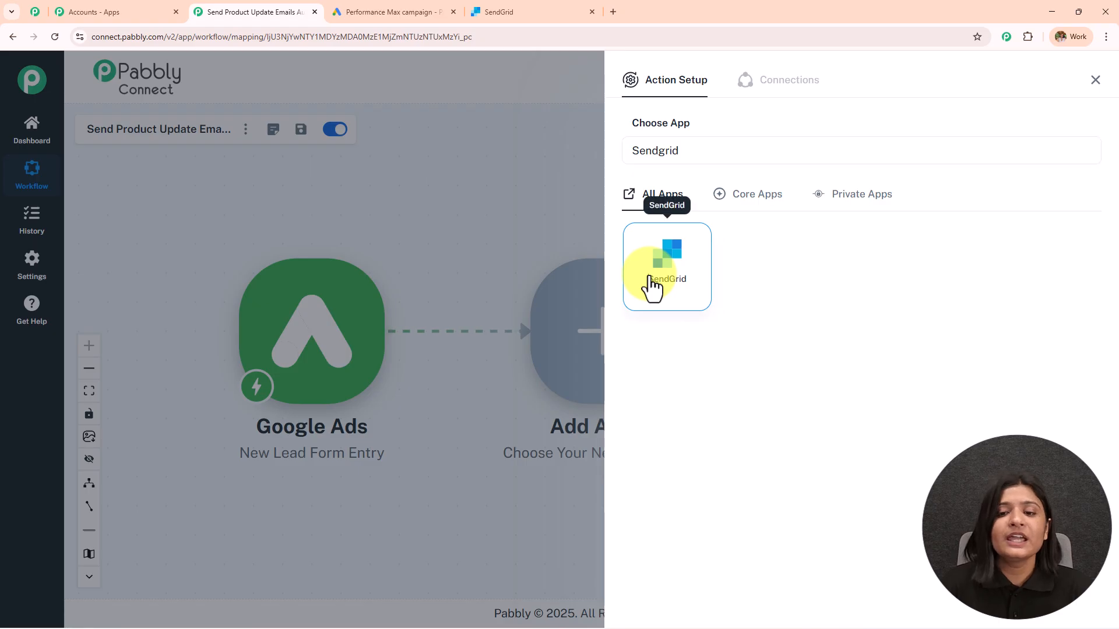
pyautogui.click(652, 287)
pyautogui.click(660, 227)
pyautogui.write('send')
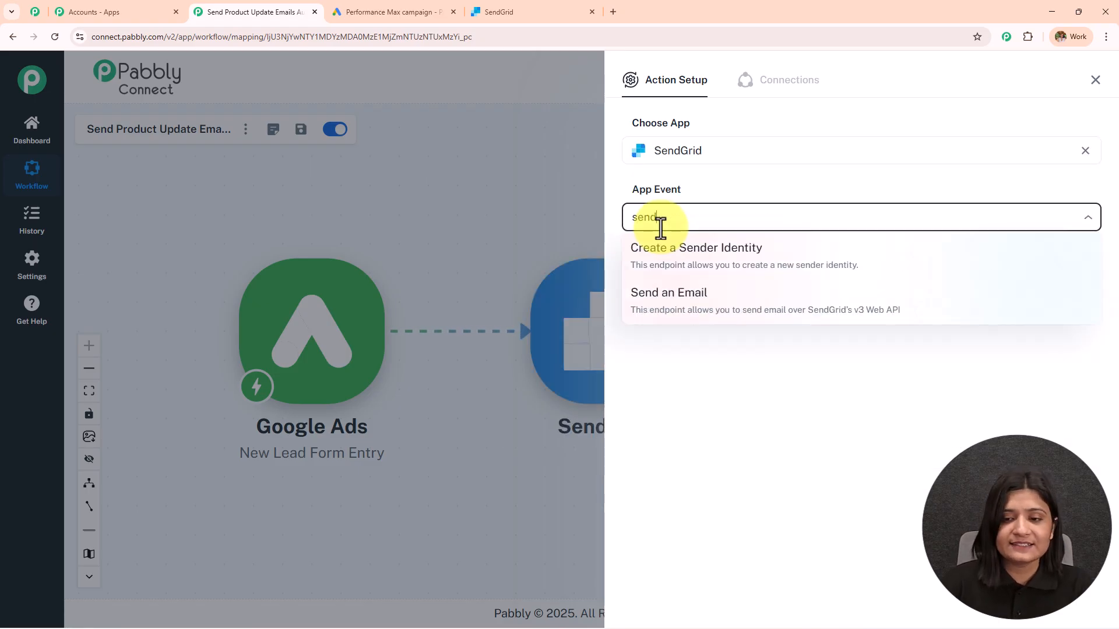
pyautogui.click(689, 294)
# Begin a new SendGrid connection, read the API key instructions, and open the SendGrid dashboard
pyautogui.click(666, 264)
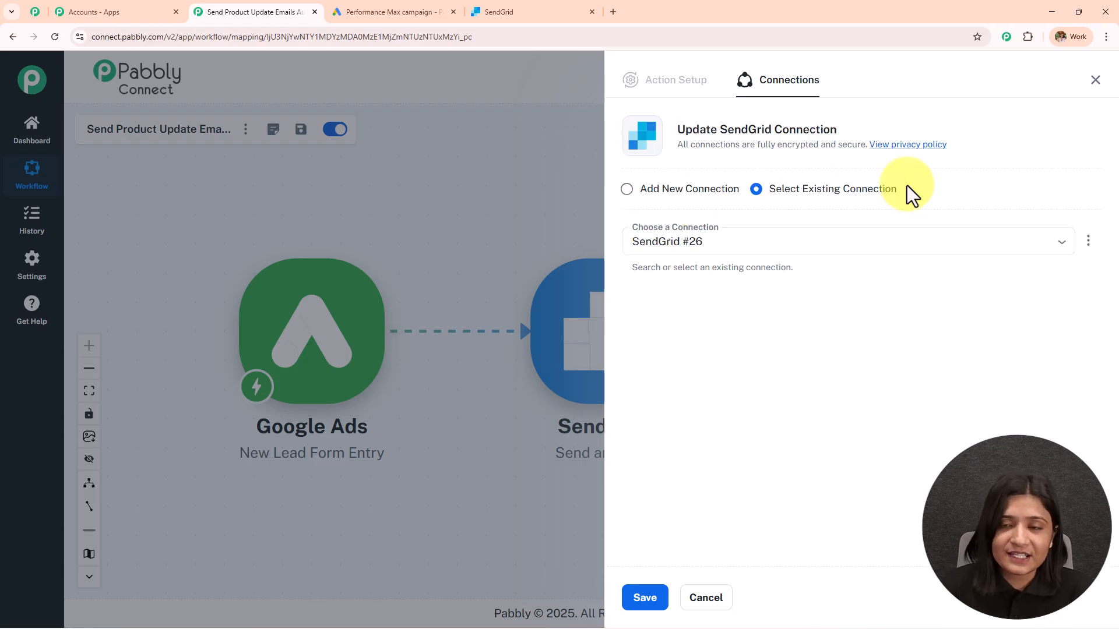
pyautogui.click(626, 190)
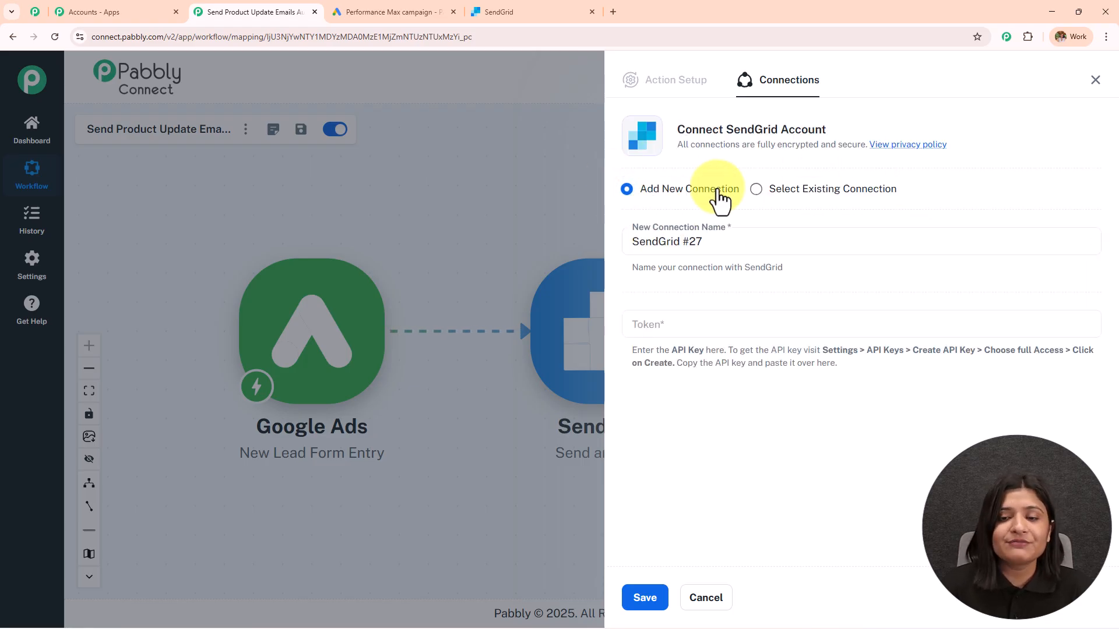
pyautogui.moveTo(624, 348); pyautogui.dragTo(896, 387)
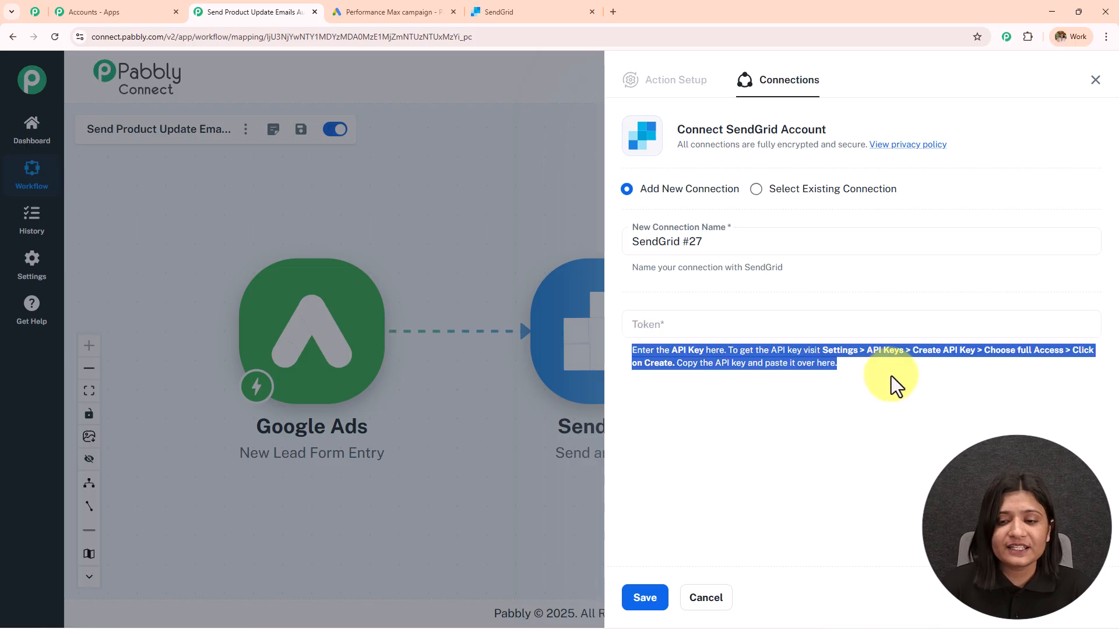
pyautogui.click(844, 419)
pyautogui.click(522, 11)
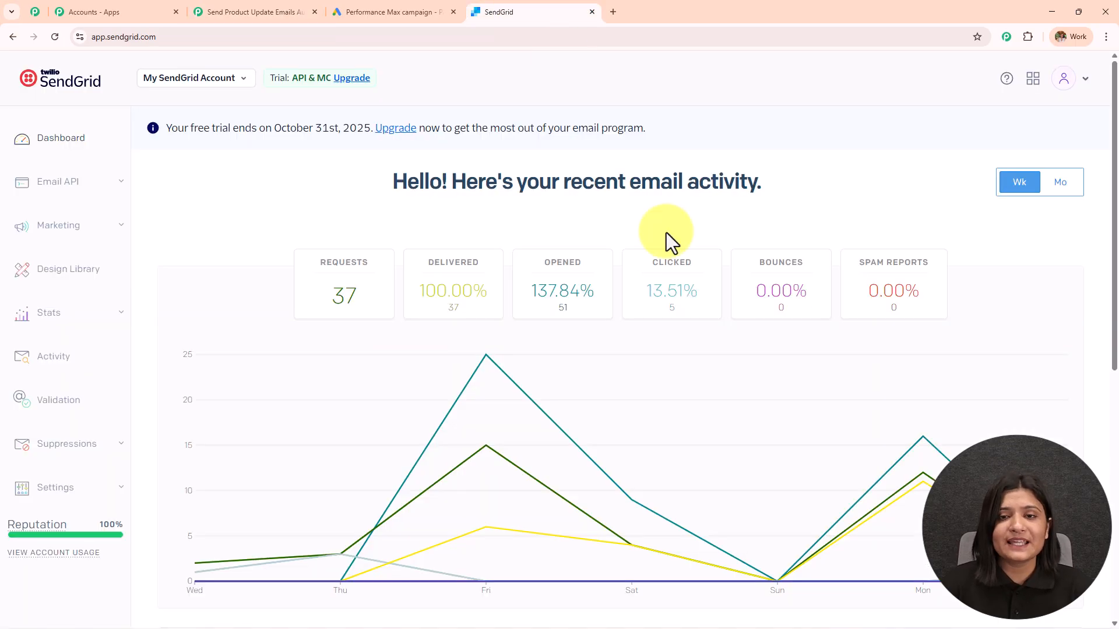
# Create a Full Access SendGrid API key named 'google ads' and copy it
pyautogui.click(70, 488)
pyautogui.scroll(-2, 69, 488)
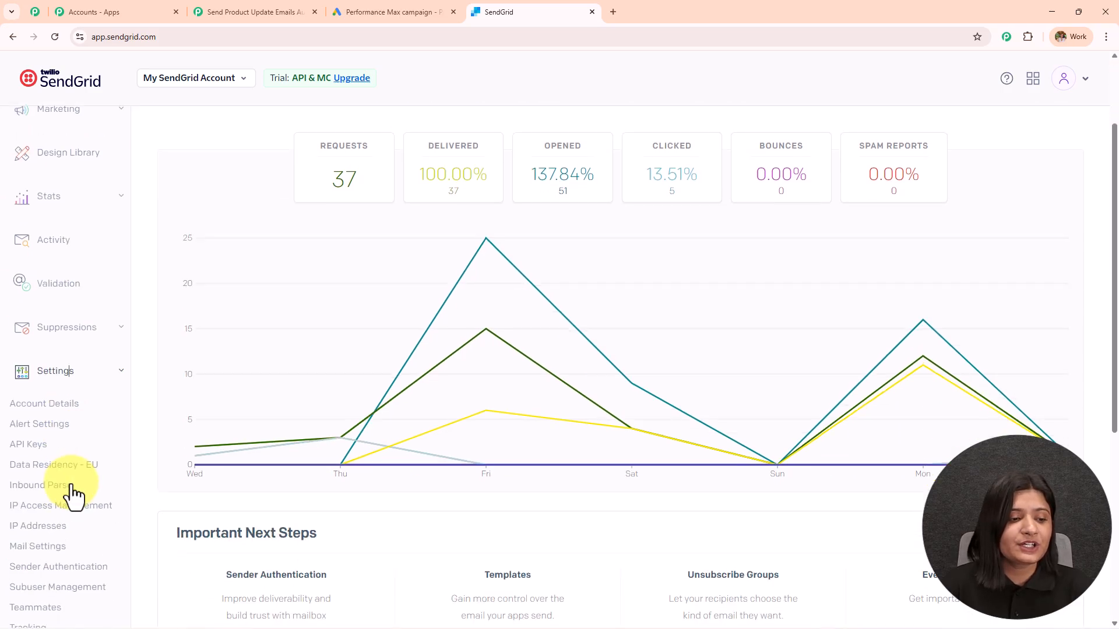
pyautogui.click(35, 446)
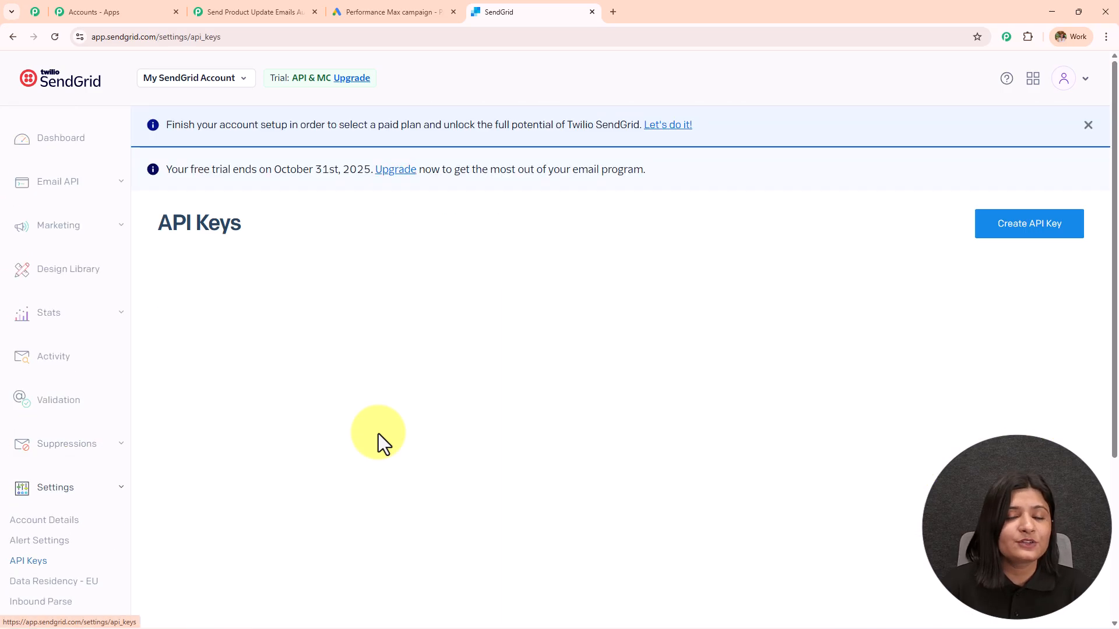
pyautogui.click(1022, 233)
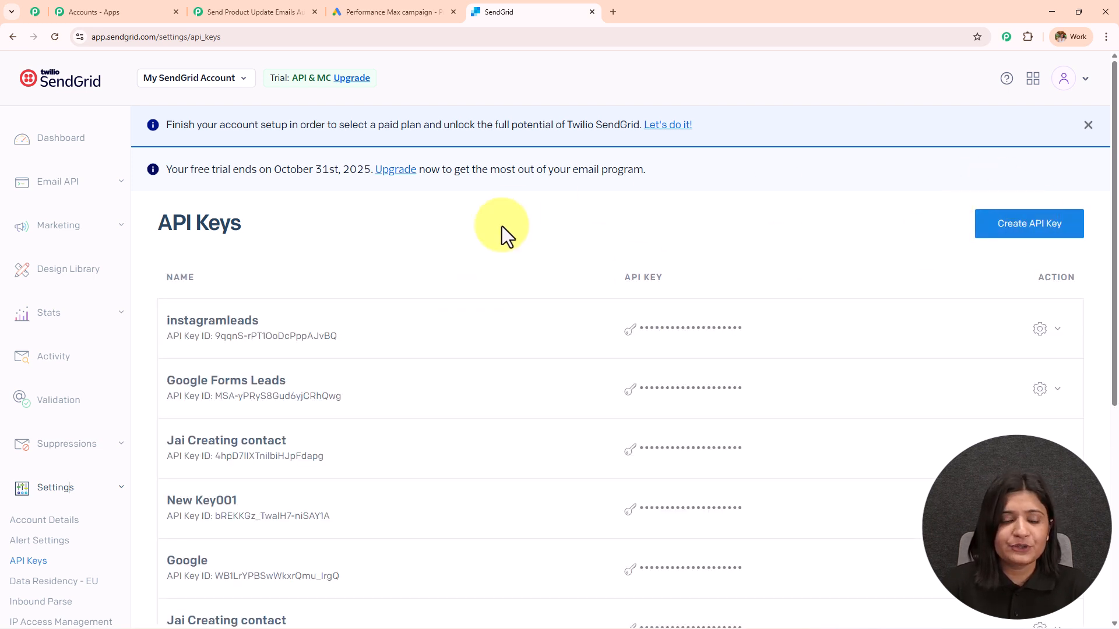
pyautogui.click(542, 169)
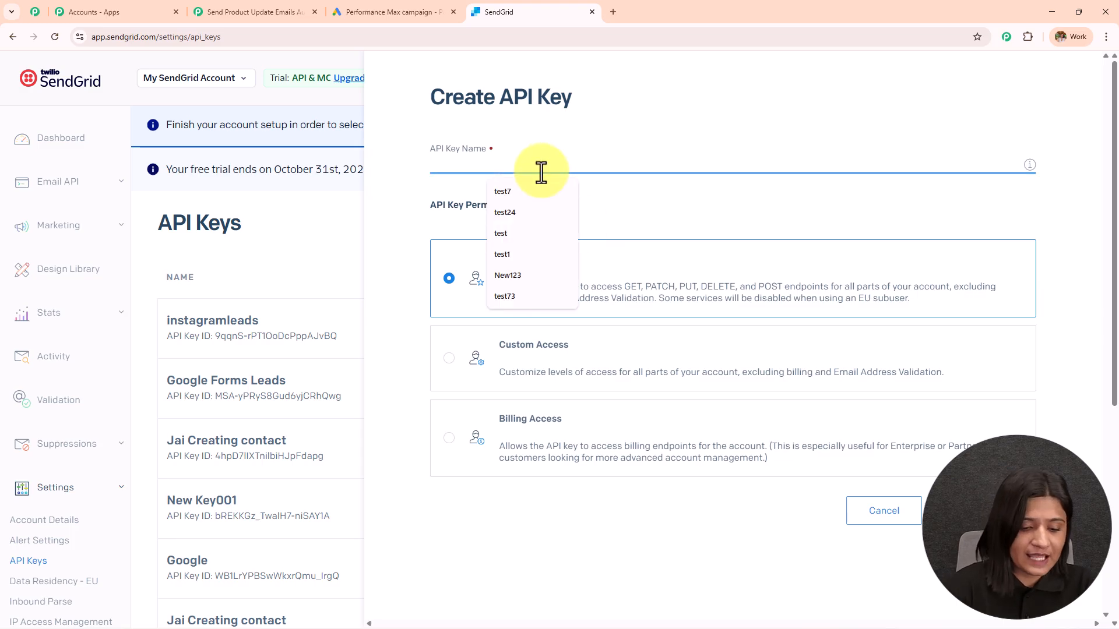
pyautogui.write('google ads')
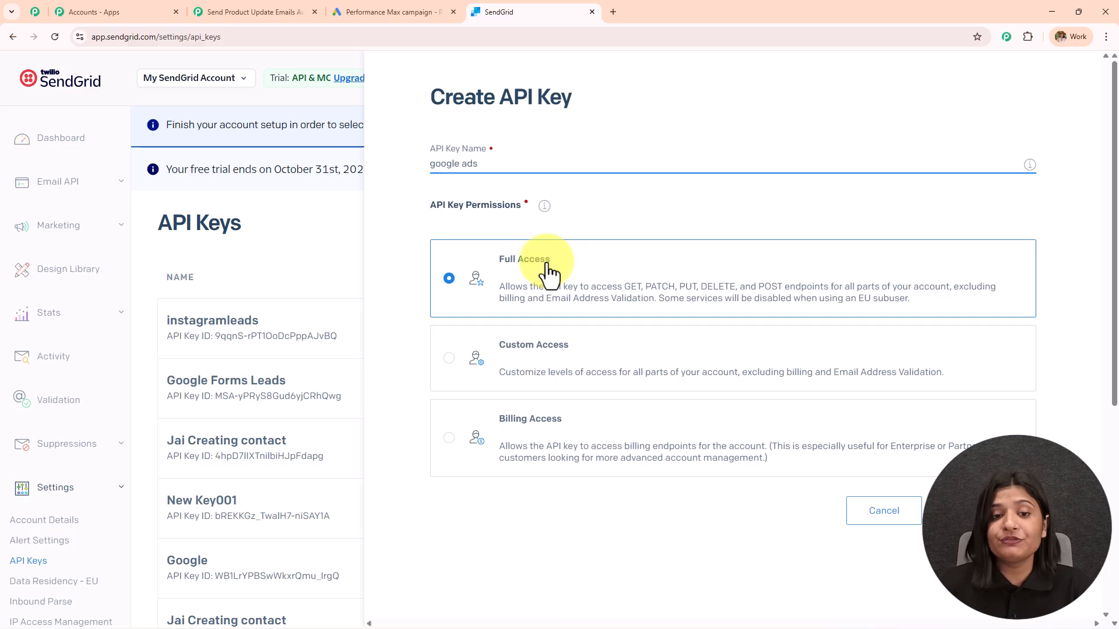
pyautogui.click(961, 510)
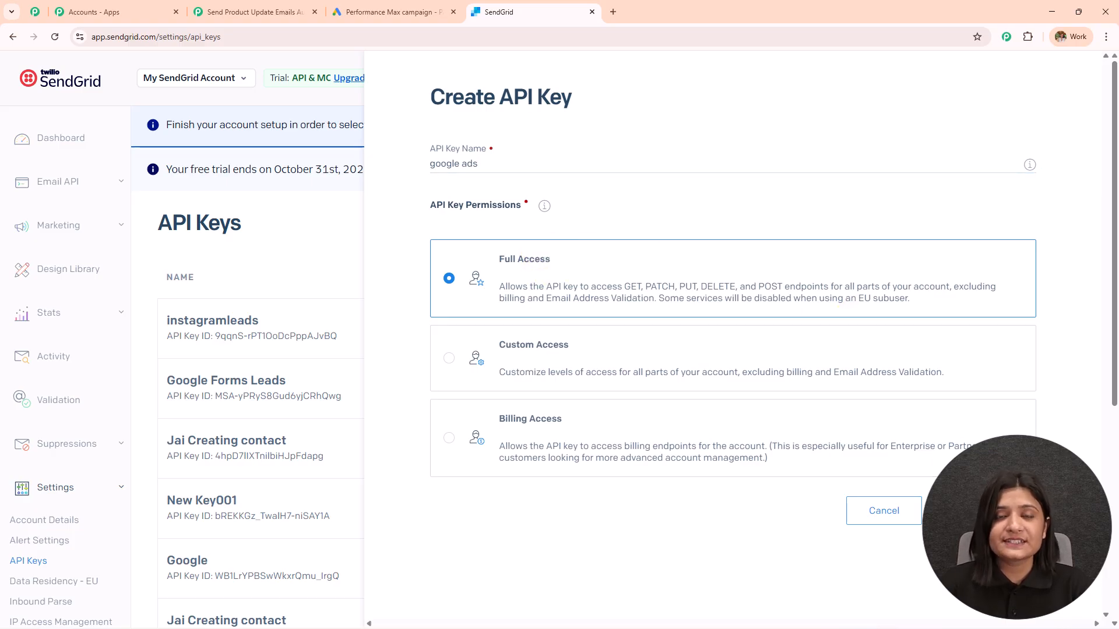
pyautogui.click(480, 450)
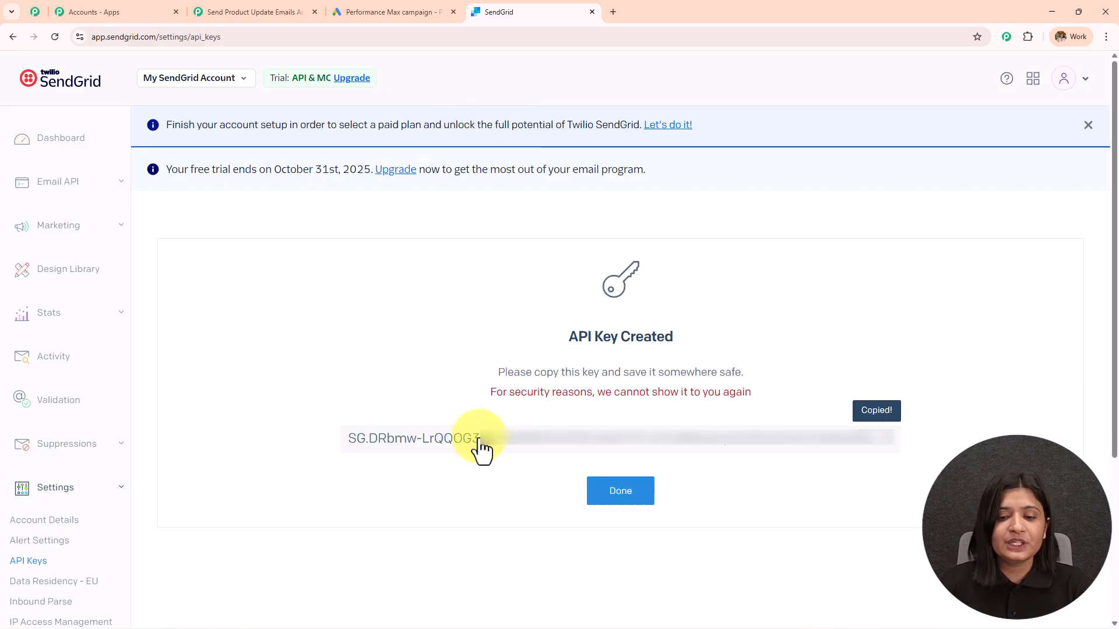
# Paste the SendGrid API key as the token and save the connection
pyautogui.click(250, 12)
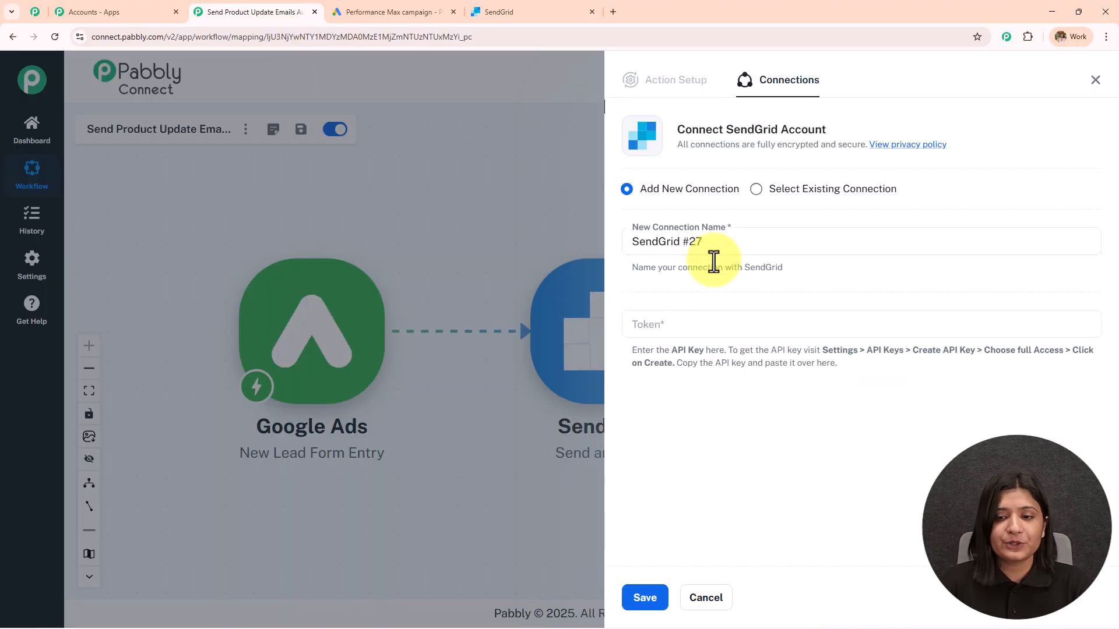
pyautogui.click(714, 321)
pyautogui.hotkey('ctrl', 'v')
pyautogui.click(658, 594)
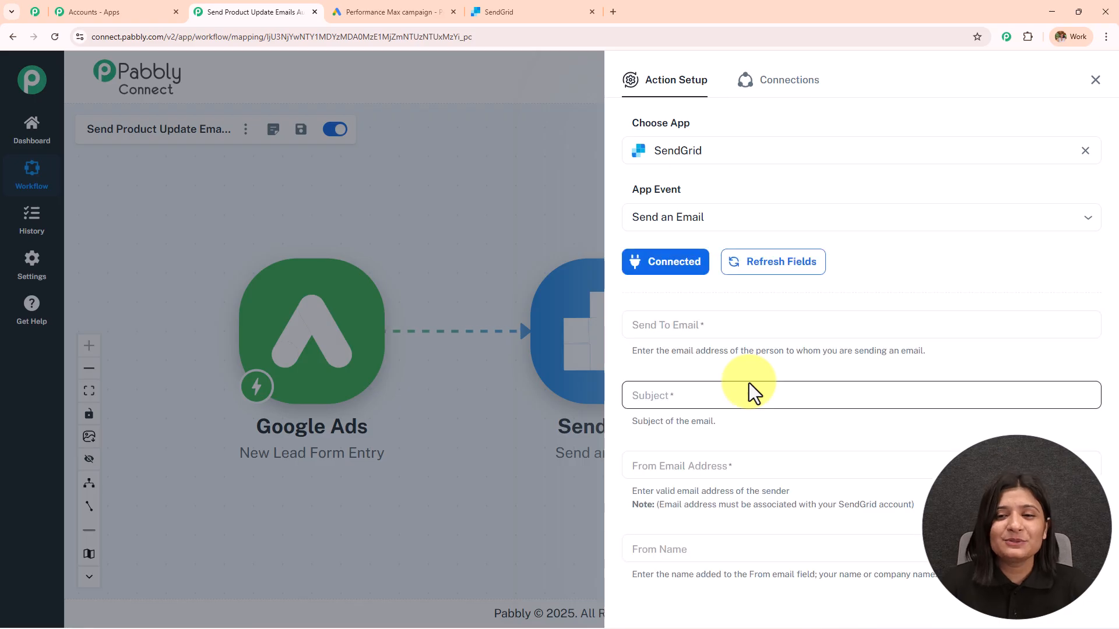
pyautogui.scroll(-6, 750, 383)
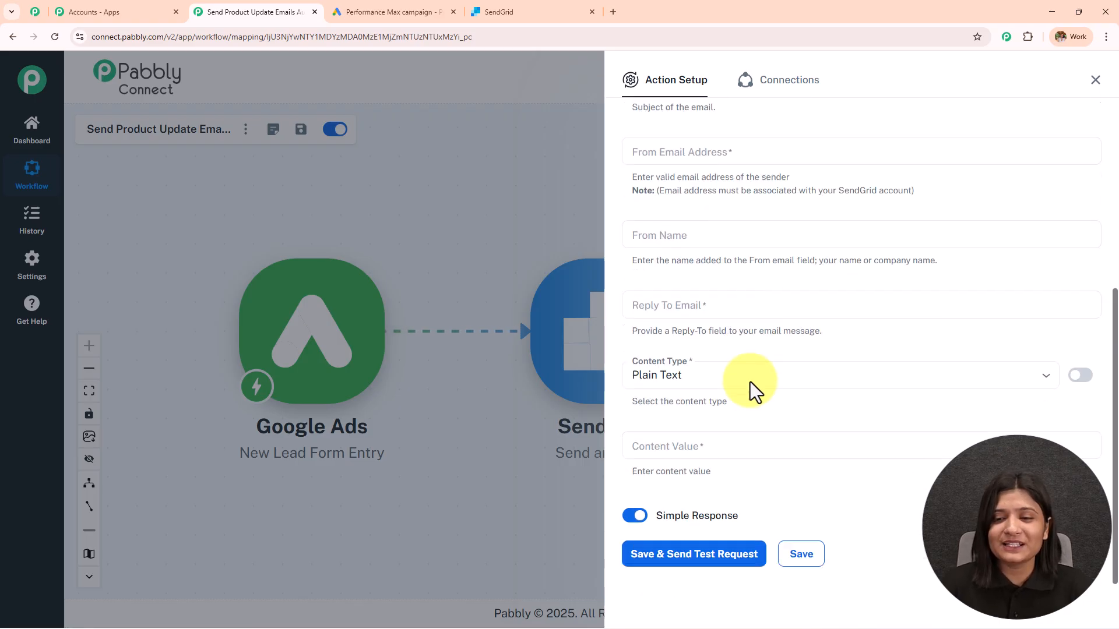
pyautogui.scroll(6, 751, 382)
pyautogui.scroll(-4, 751, 382)
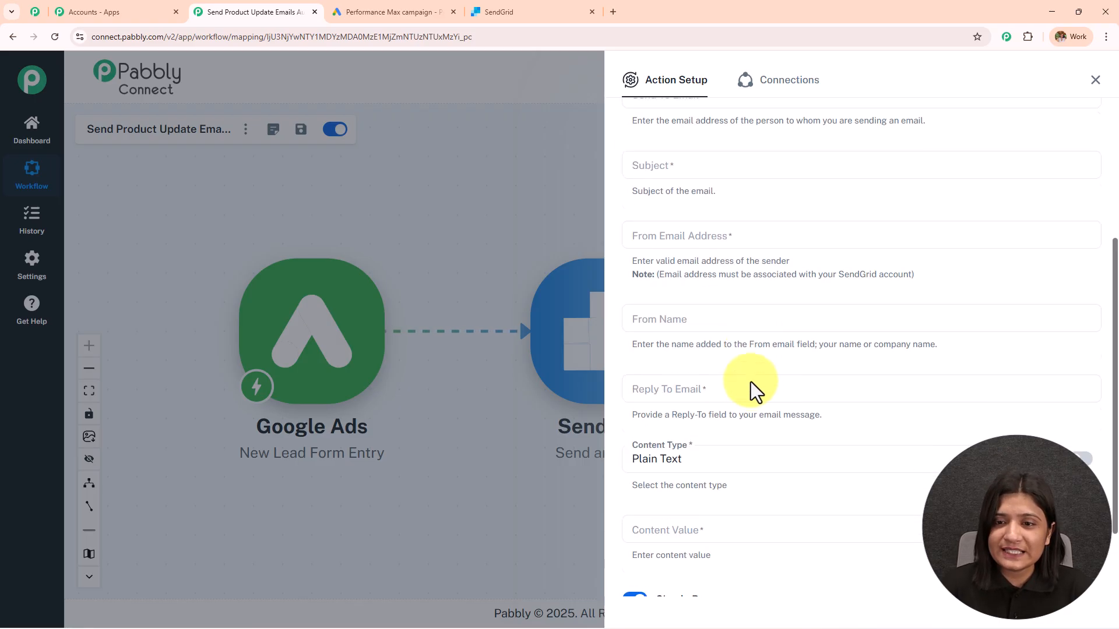
pyautogui.scroll(1, 750, 380)
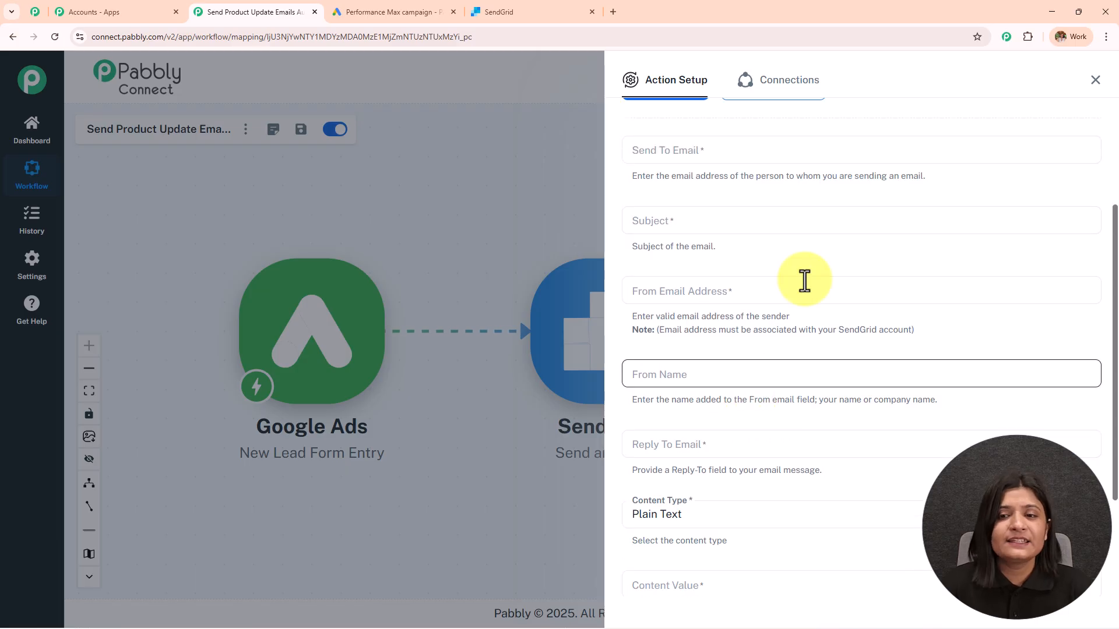
# Clear the test address from the Send To Email field
pyautogui.click(701, 155)
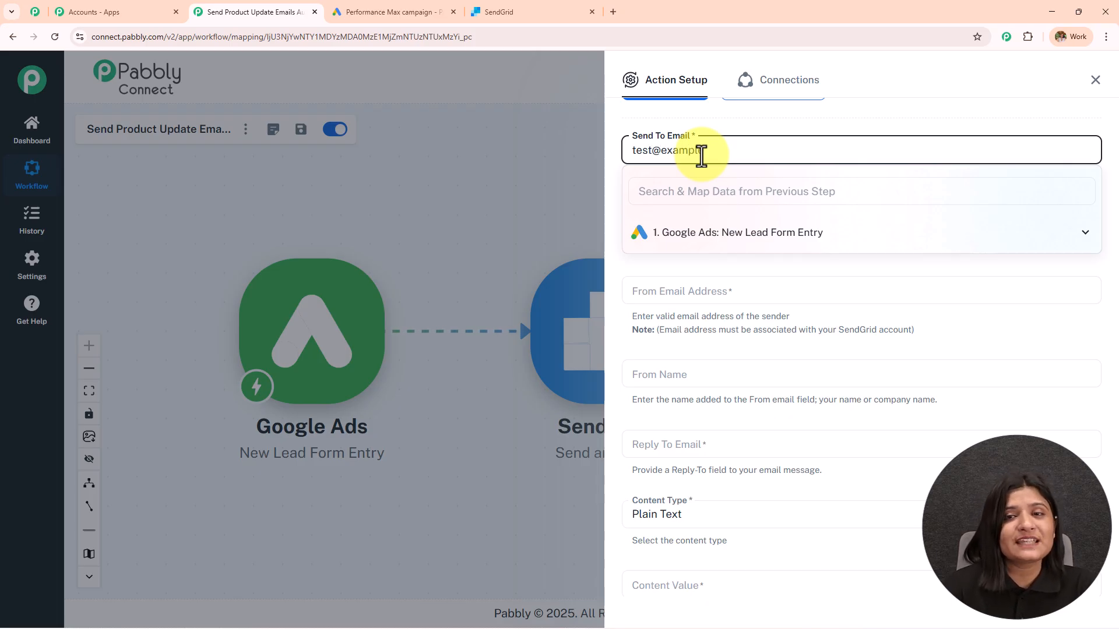
pyautogui.hotkey('ctrl', 'a')
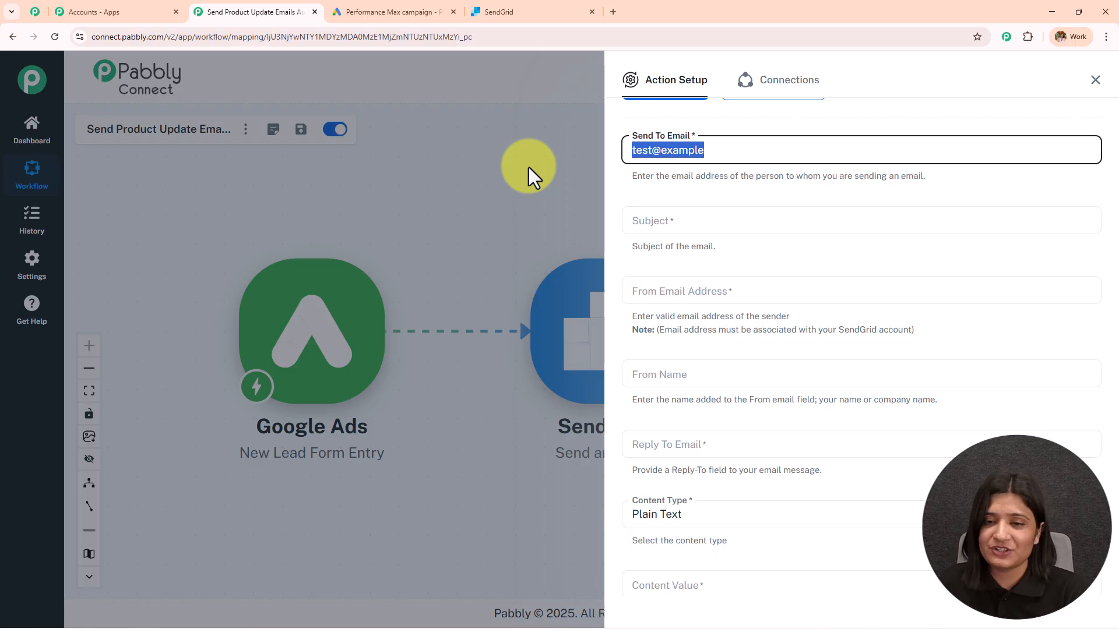
pyautogui.press('BackSpace')
pyautogui.click(862, 204)
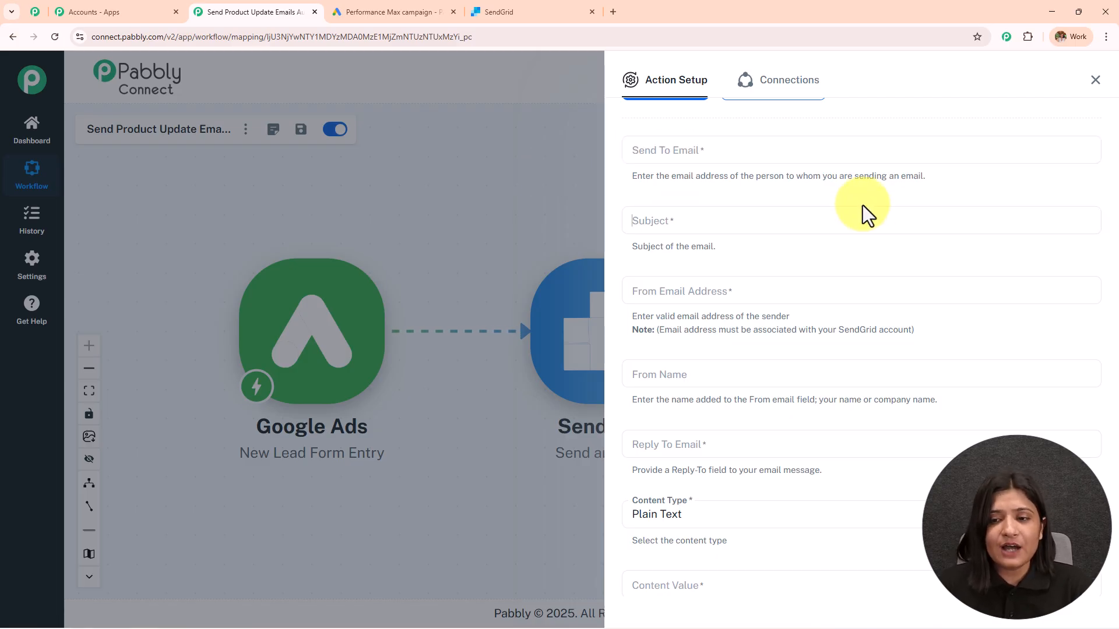
pyautogui.click(818, 227)
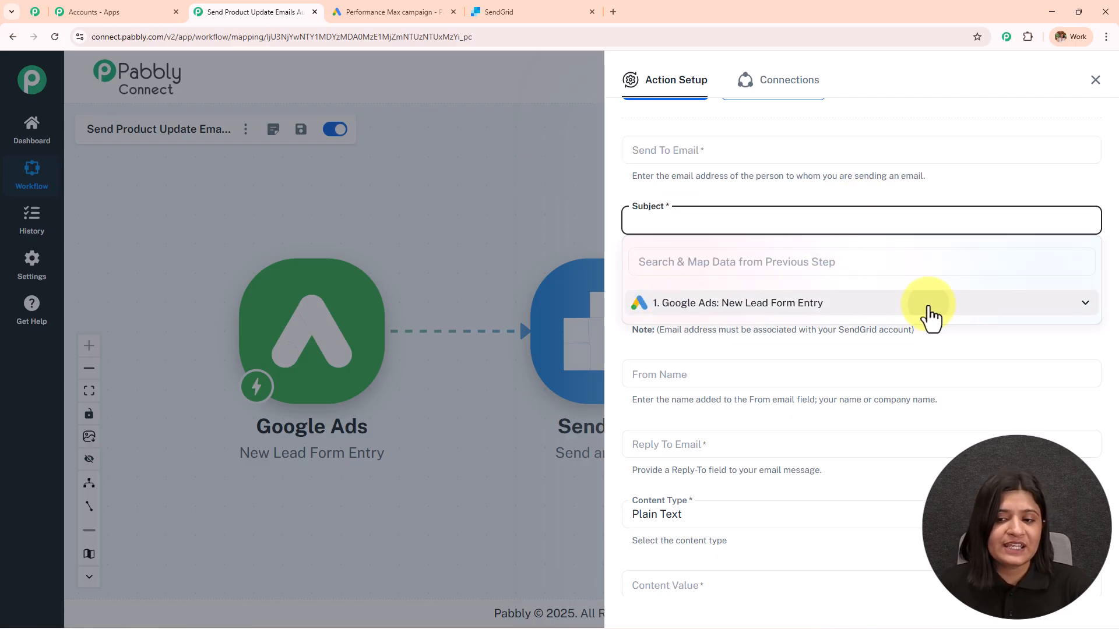
pyautogui.click(929, 309)
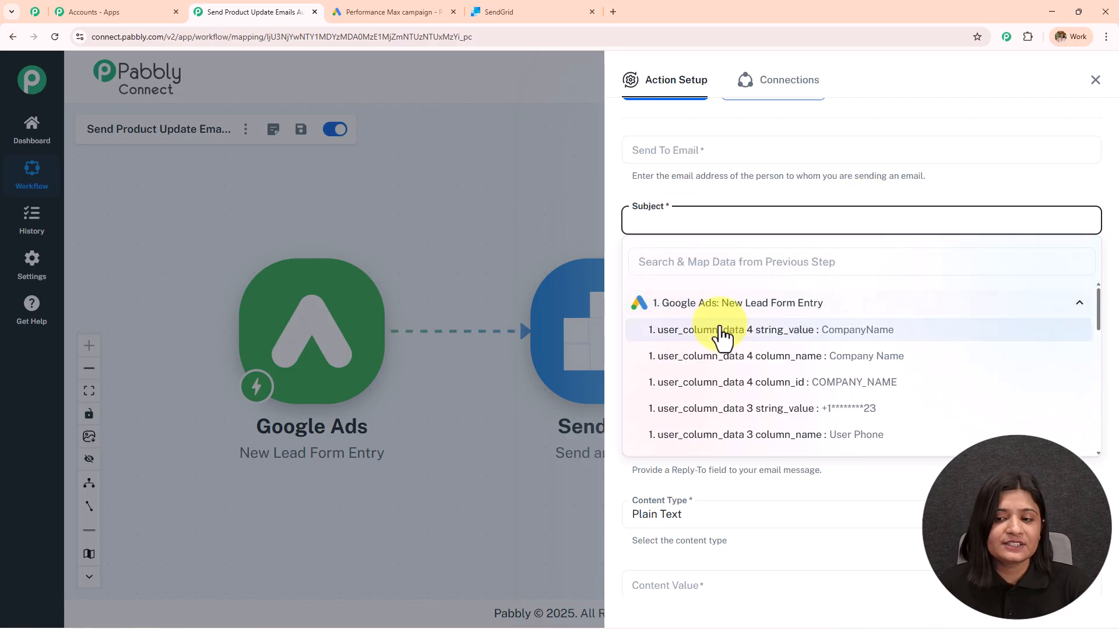
pyautogui.click(731, 199)
# Map the recipient email to the Google Ads lead's User Email field
pyautogui.click(715, 151)
pyautogui.click(726, 233)
pyautogui.scroll(-2, 738, 306)
pyautogui.scroll(-1, 740, 315)
pyautogui.click(834, 302)
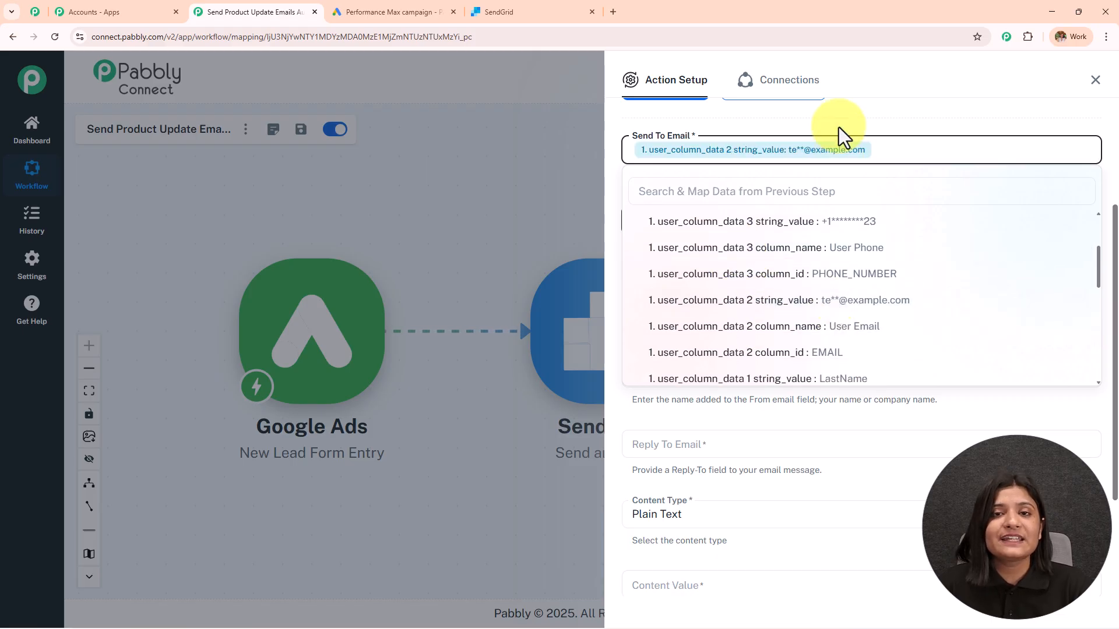
pyautogui.scroll(-1, 831, 145)
# Set the subject to 'Exciting Product Updates Just for You 🚀'
pyautogui.click(724, 161)
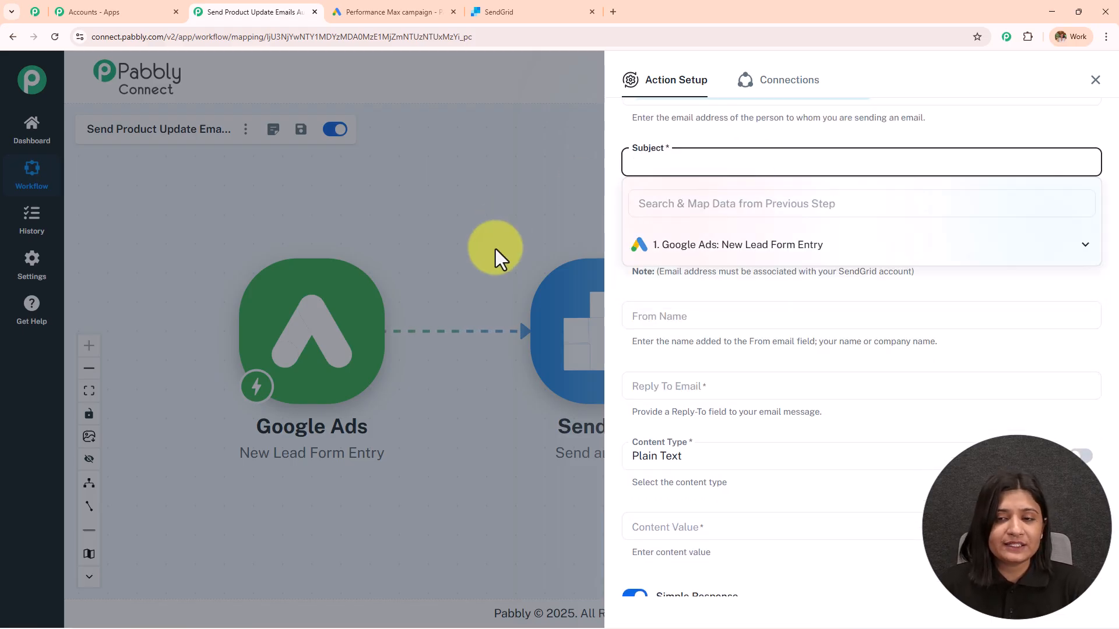
pyautogui.write('Exciting Product Updates Just for You 🚀')
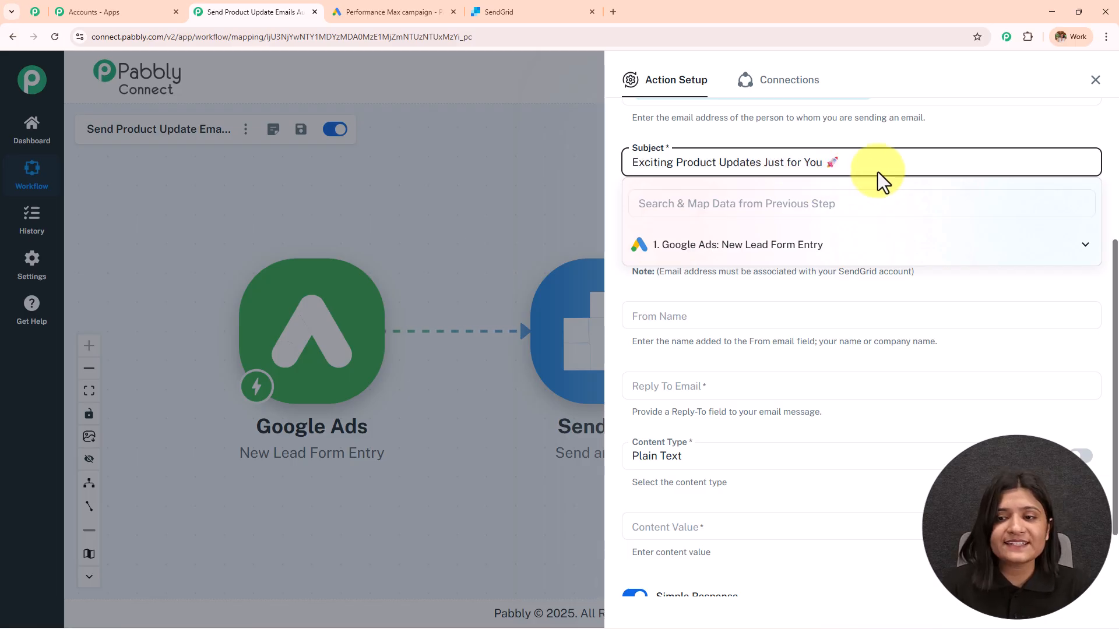
pyautogui.click(873, 294)
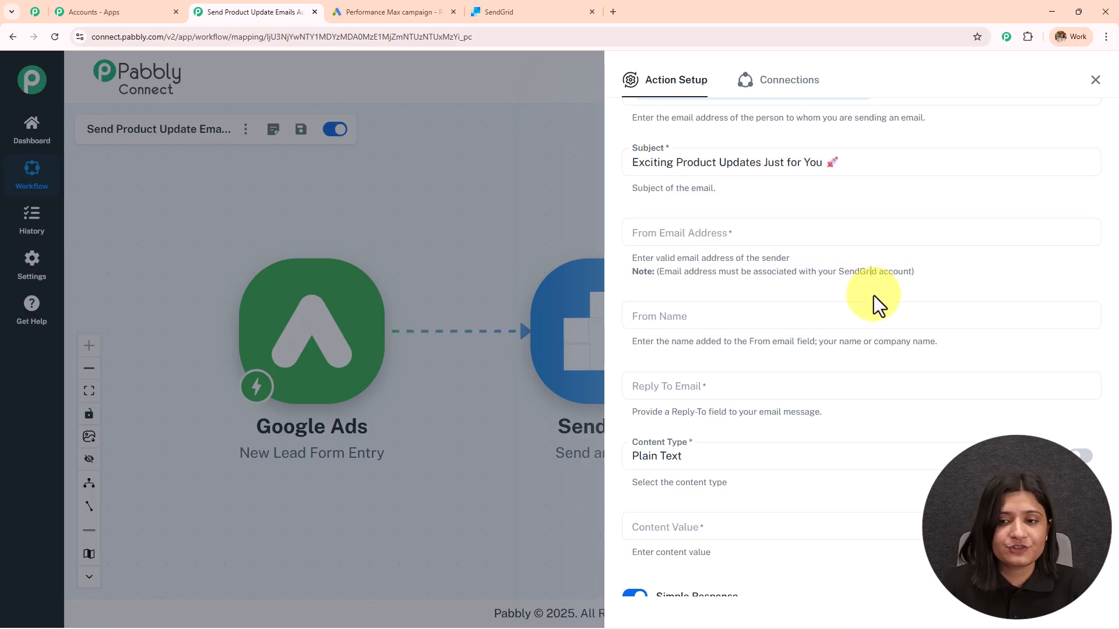
pyautogui.click(710, 236)
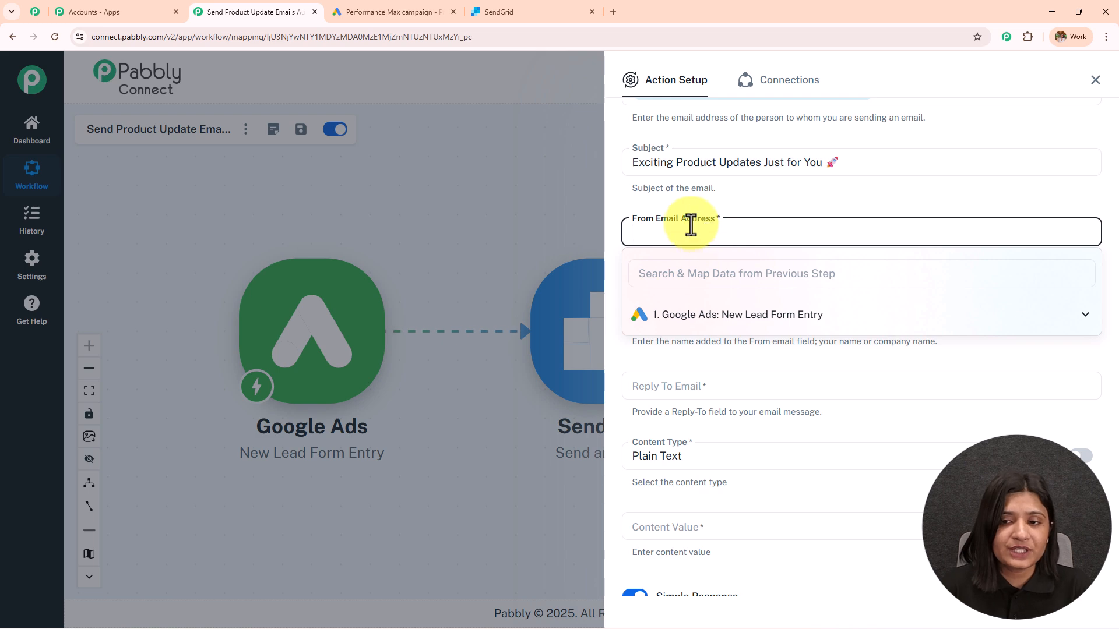
# Copy the verified sender's From address from SendGrid Sender Management into Pabbly's From Email Address field
pyautogui.click(507, 12)
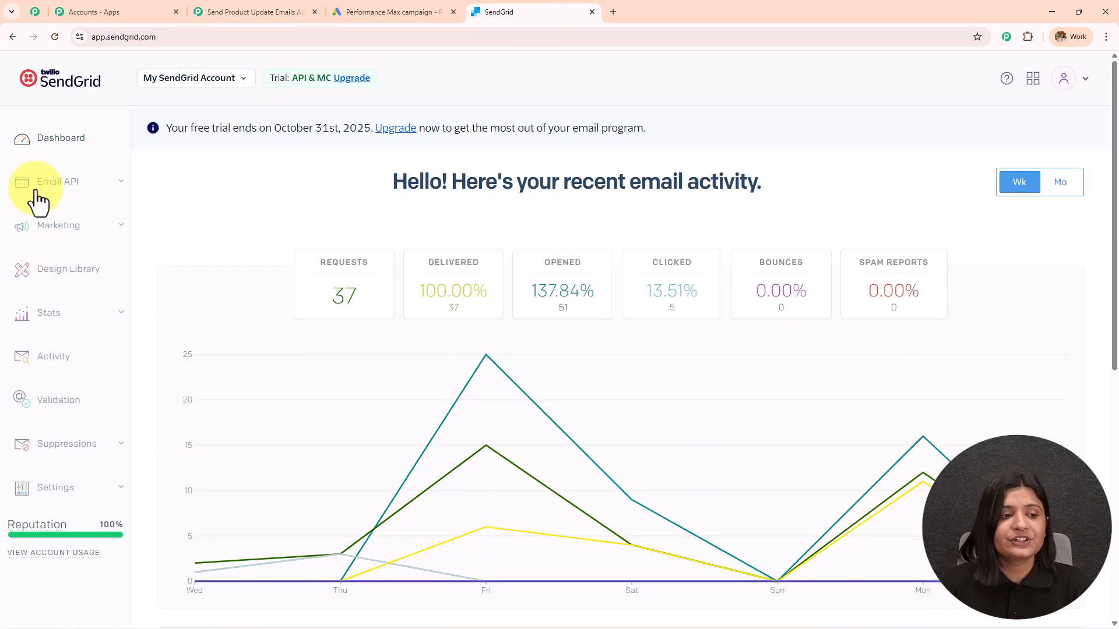
pyautogui.click(66, 227)
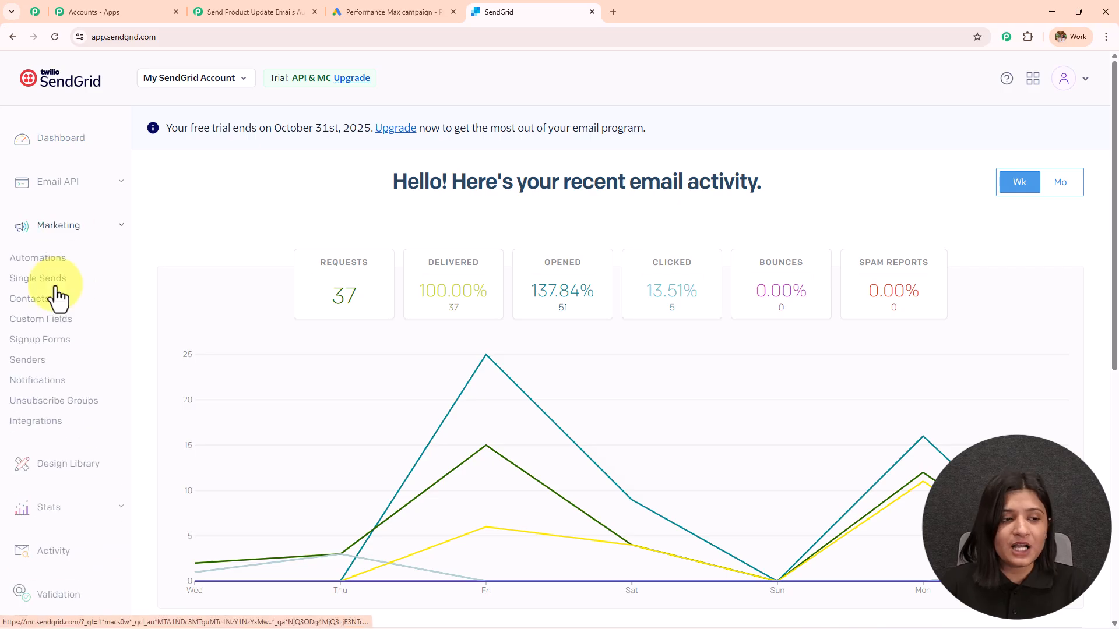
pyautogui.click(36, 361)
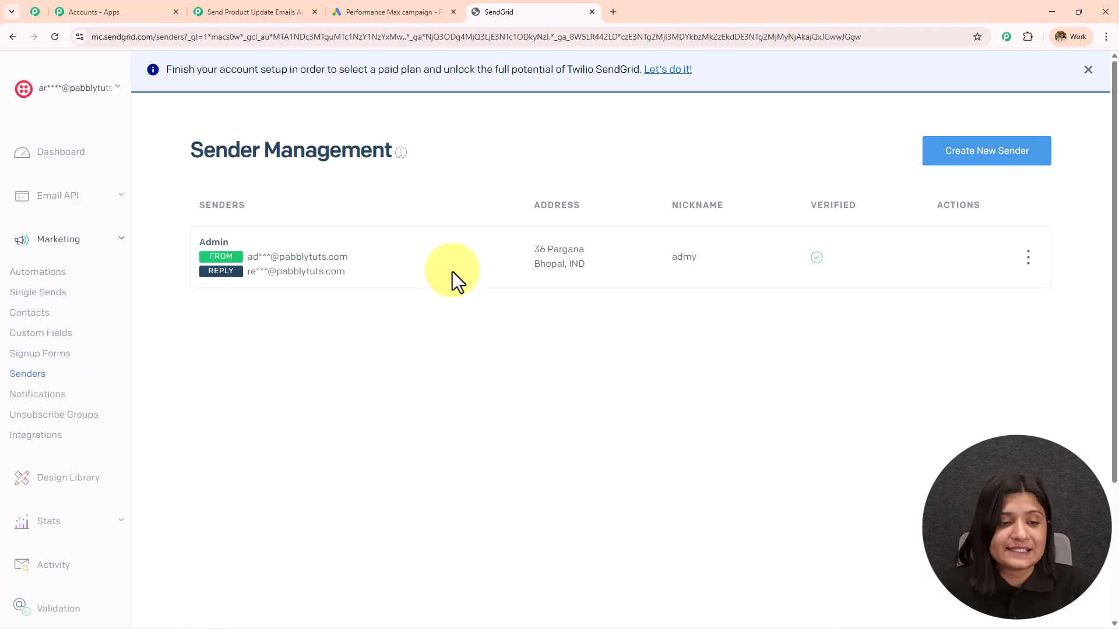
pyautogui.moveTo(247, 258); pyautogui.dragTo(364, 268)
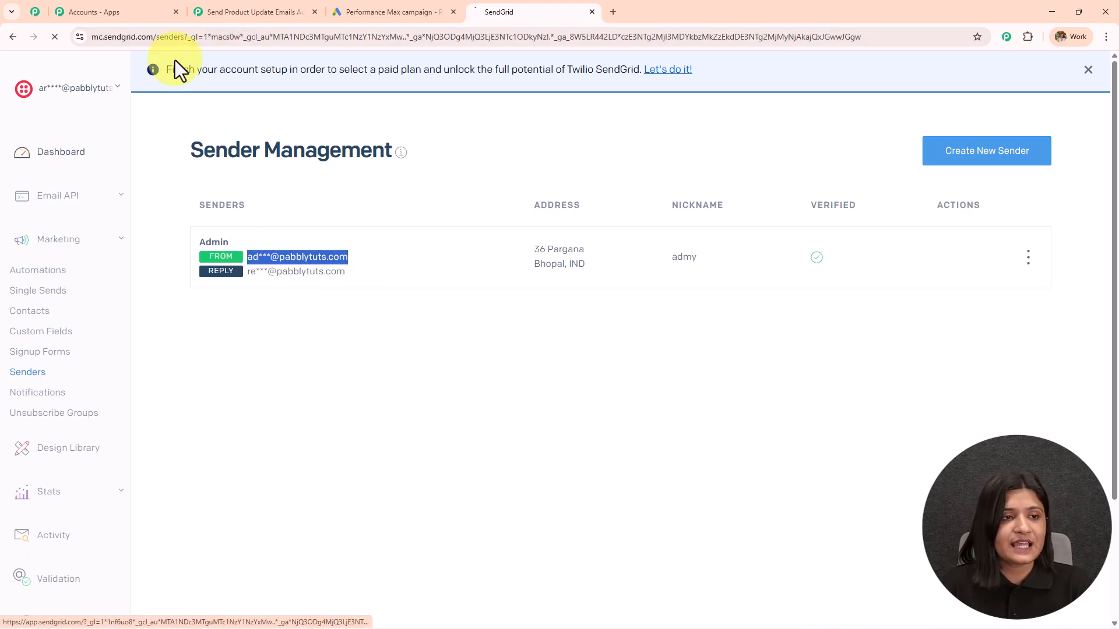
pyautogui.click(259, 13)
pyautogui.click(757, 232)
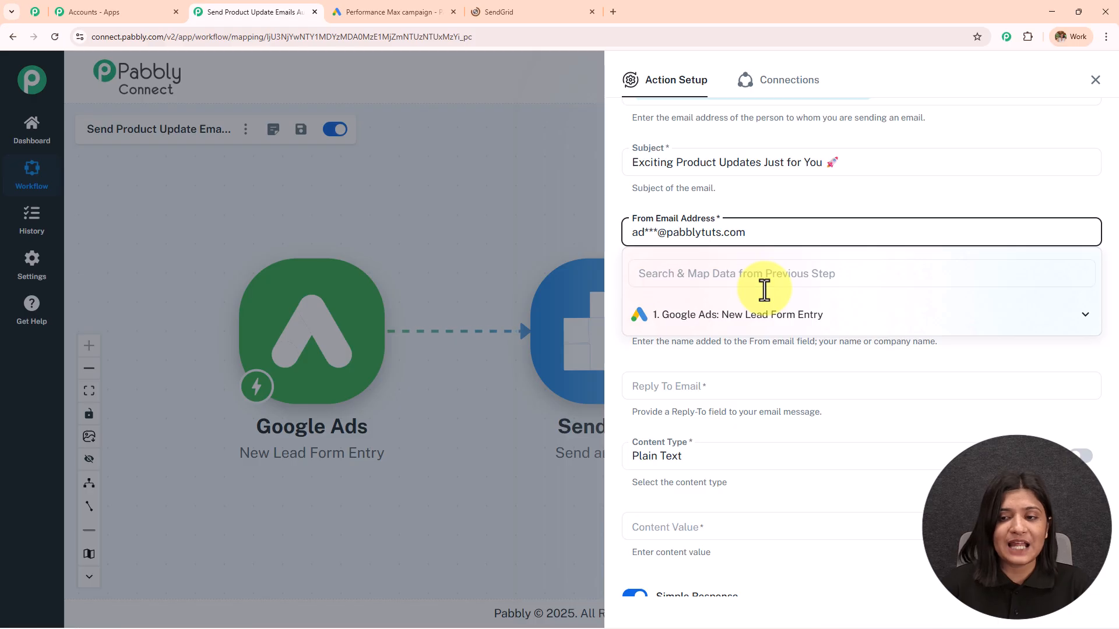
# Set the From Name of the SendGrid email to 'Pabbly'
pyautogui.click(750, 207)
pyautogui.scroll(-2, 750, 207)
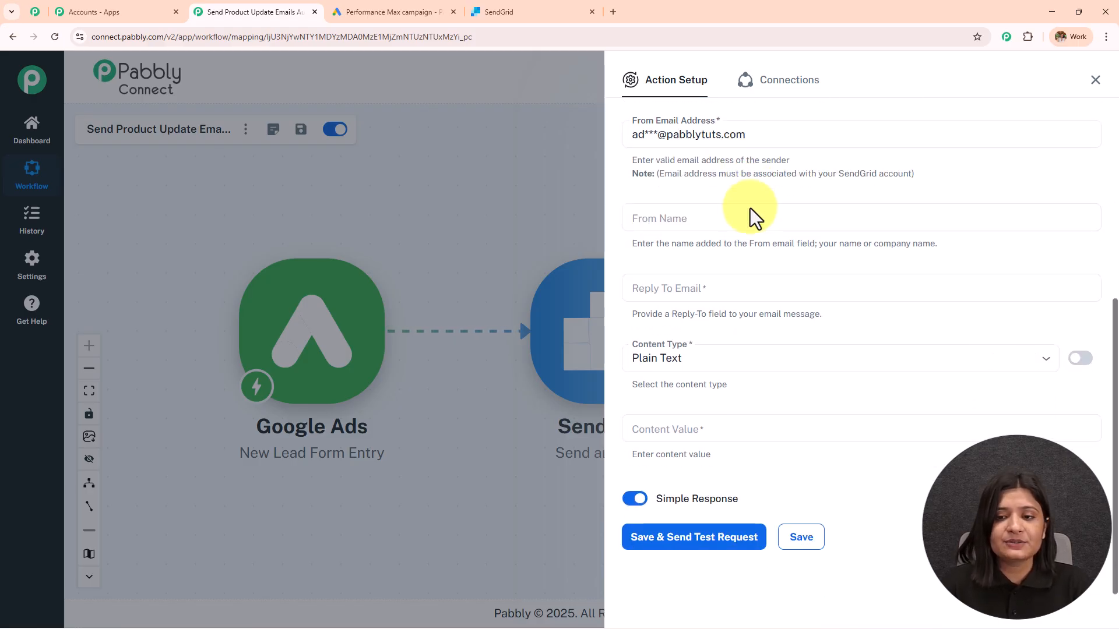
pyautogui.click(711, 225)
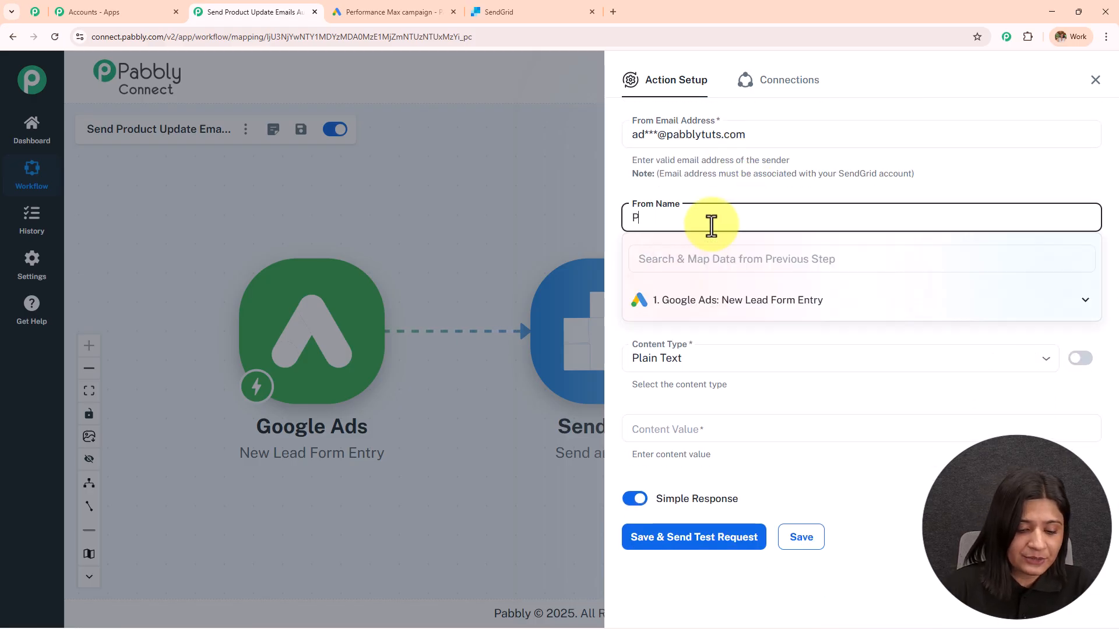
pyautogui.write('Pabbly')
pyautogui.click(696, 198)
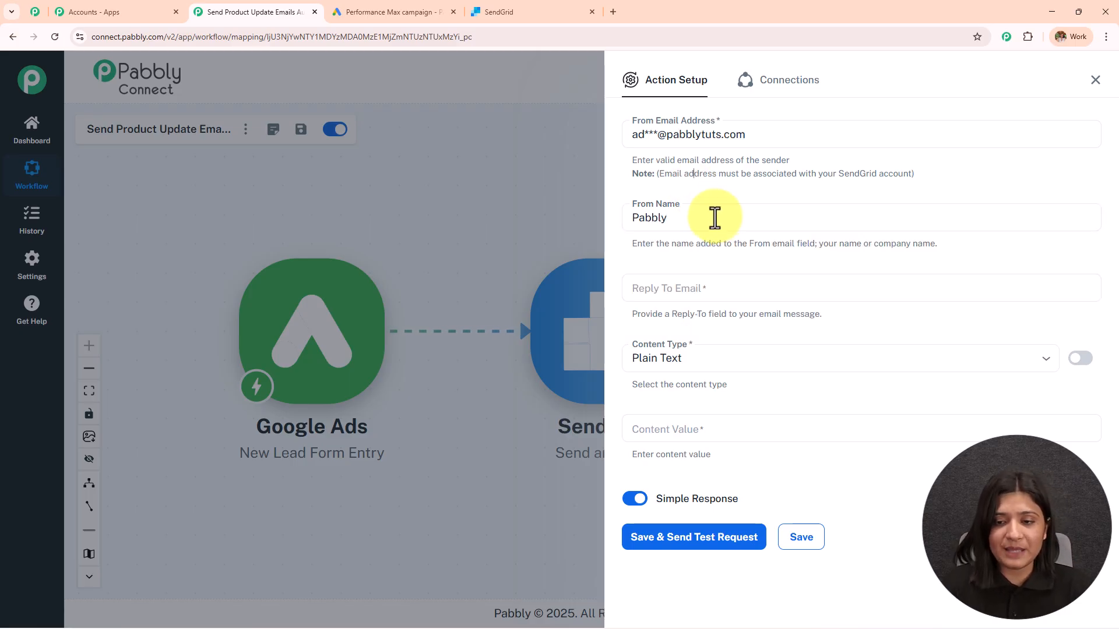
# Map Reply To Email to the lead's email field (user_column_data 2 string_value) from Google Ads
pyautogui.click(669, 295)
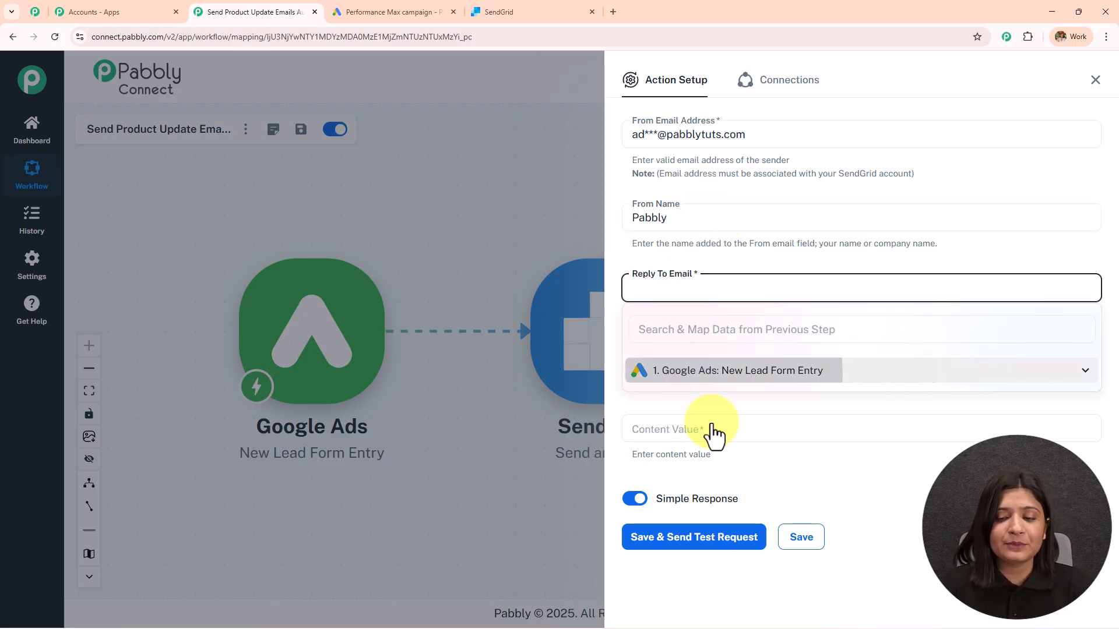
pyautogui.click(694, 395)
pyautogui.scroll(-1, 763, 437)
pyautogui.scroll(-1, 768, 448)
pyautogui.click(799, 440)
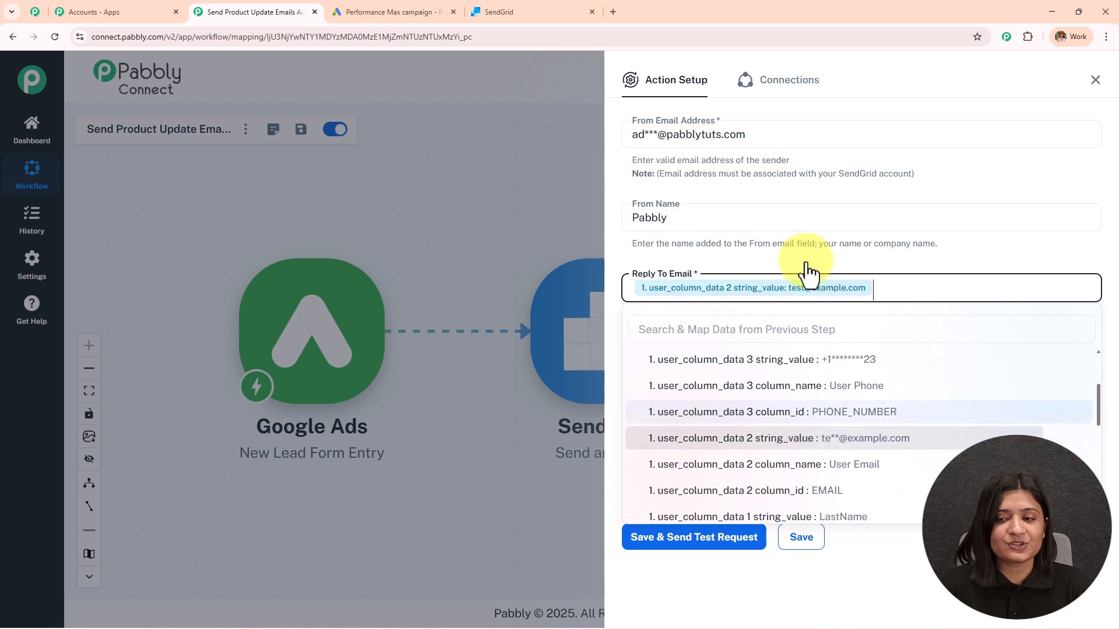
pyautogui.click(805, 258)
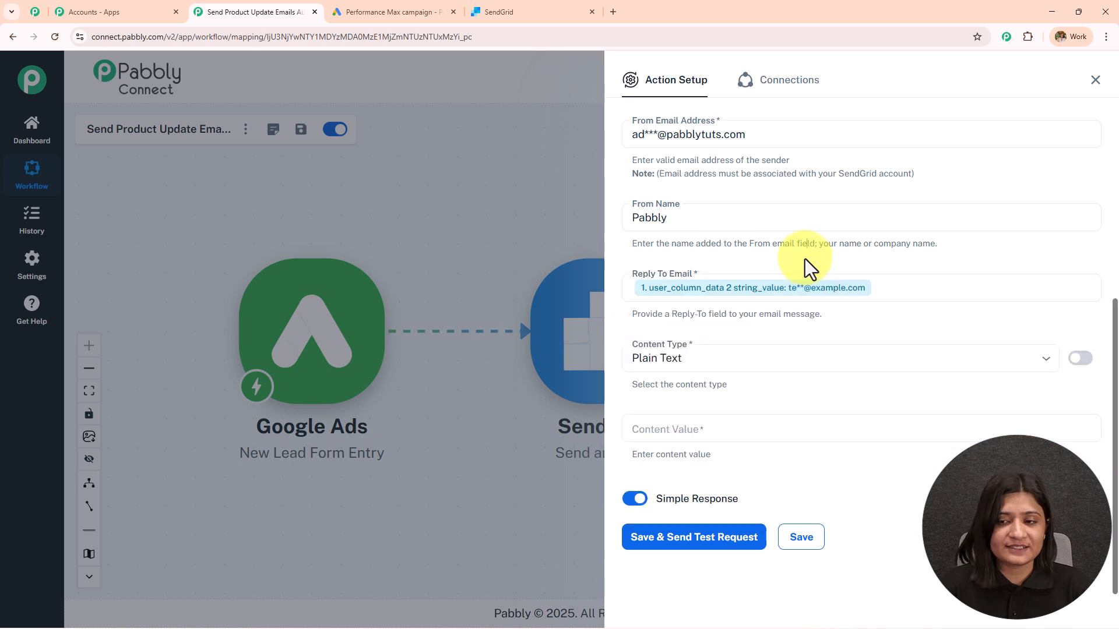
# Keep the email Content Type as Plain Text
pyautogui.click(717, 370)
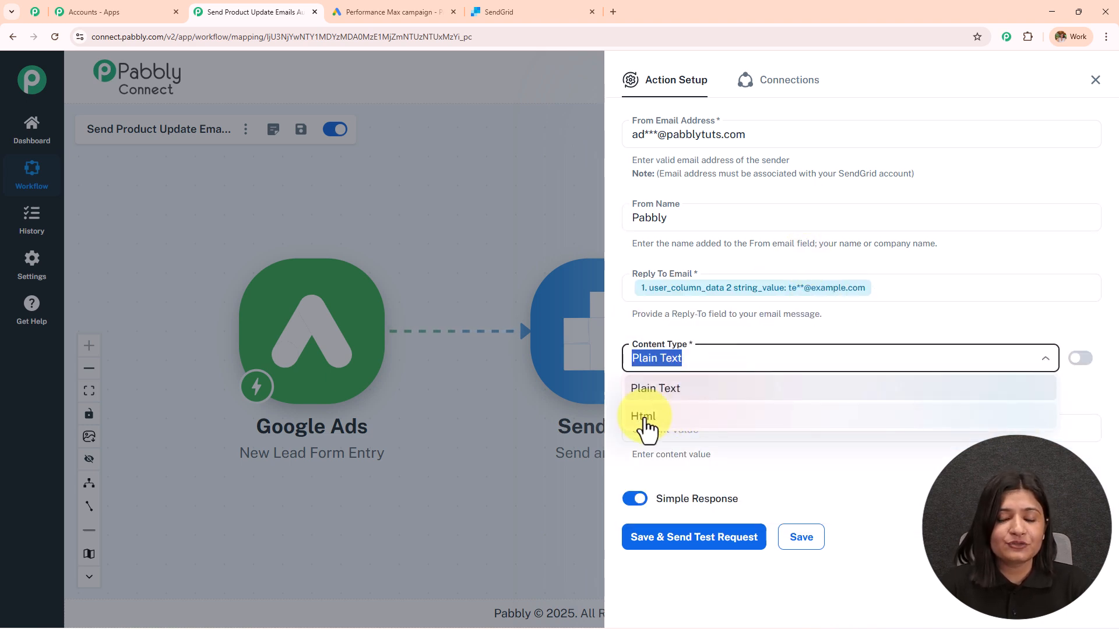
pyautogui.click(721, 390)
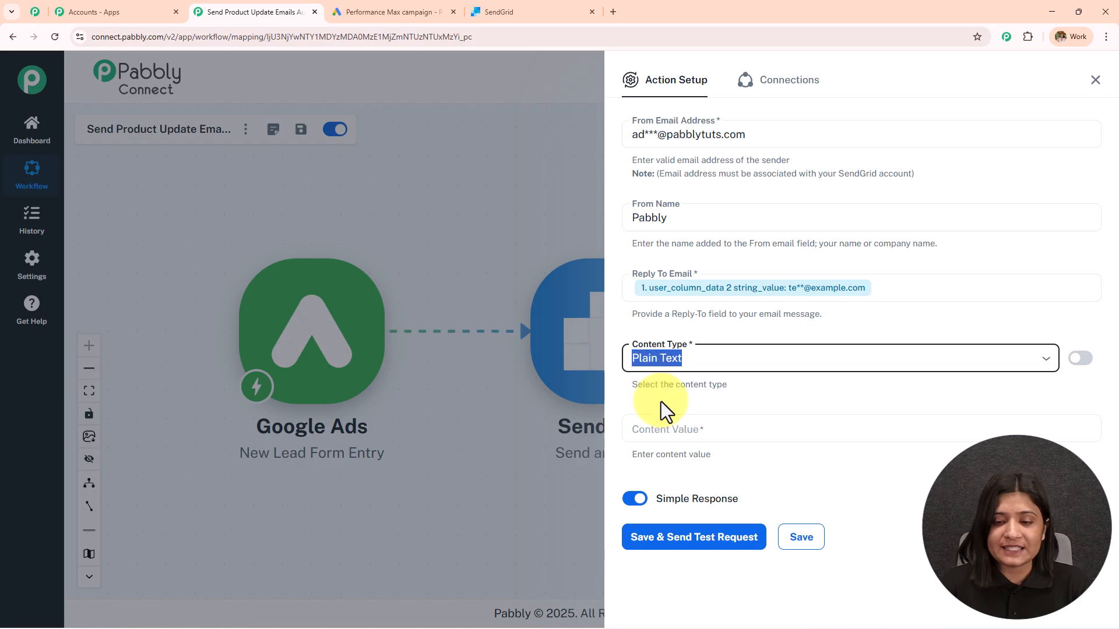
pyautogui.click(679, 432)
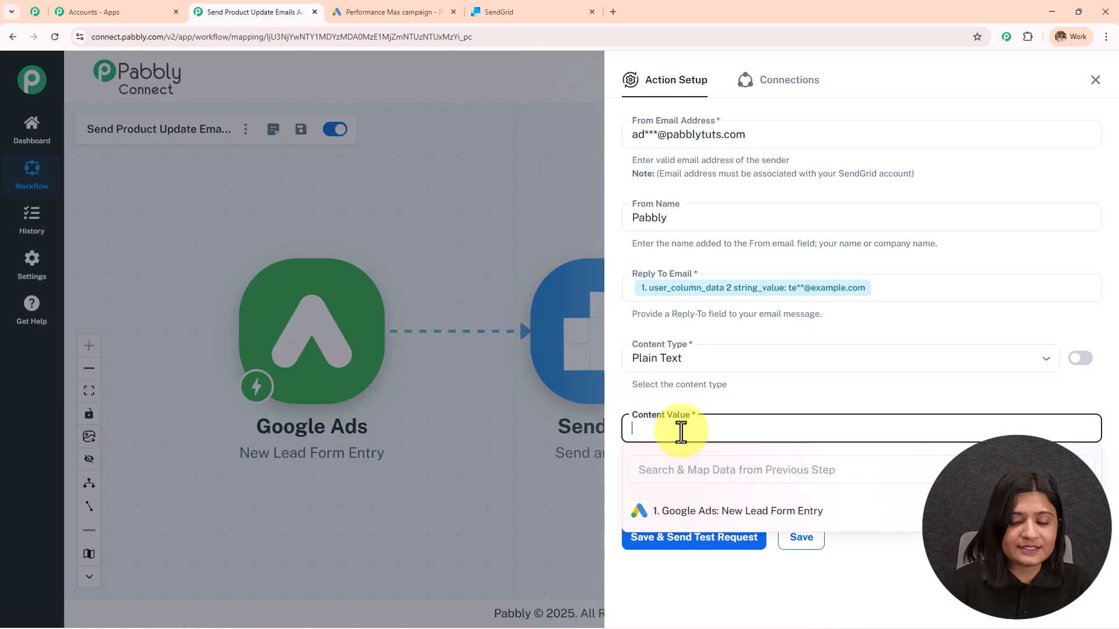
# Paste the product-update email text into Content Value and delete the [First Name] placeholder
pyautogui.hotkey('ctrl', 'v')
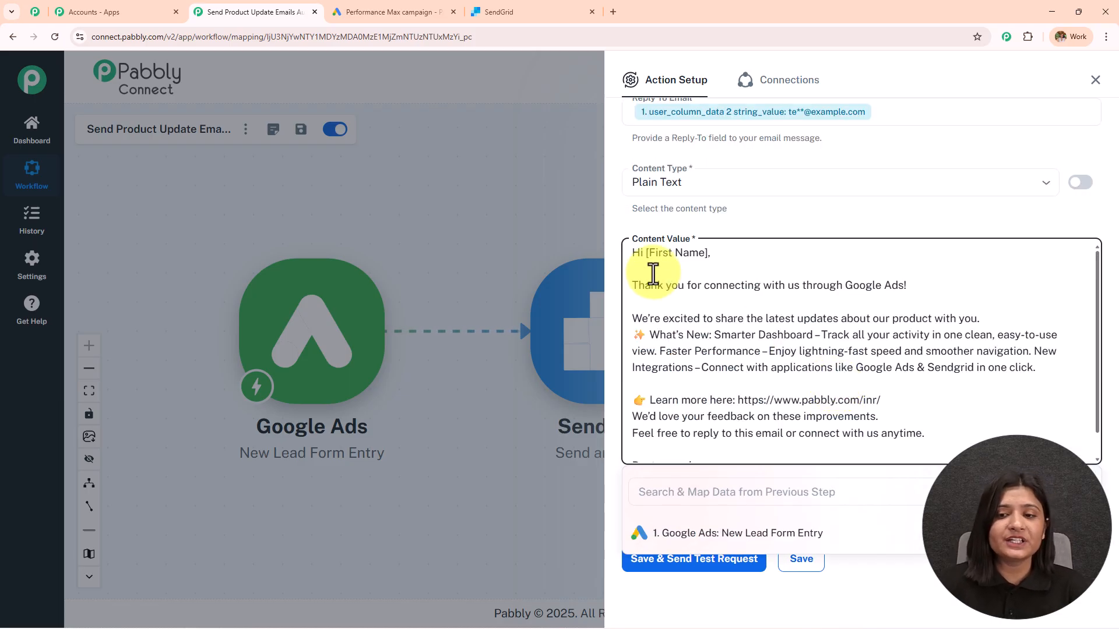
pyautogui.moveTo(706, 257); pyautogui.dragTo(644, 257)
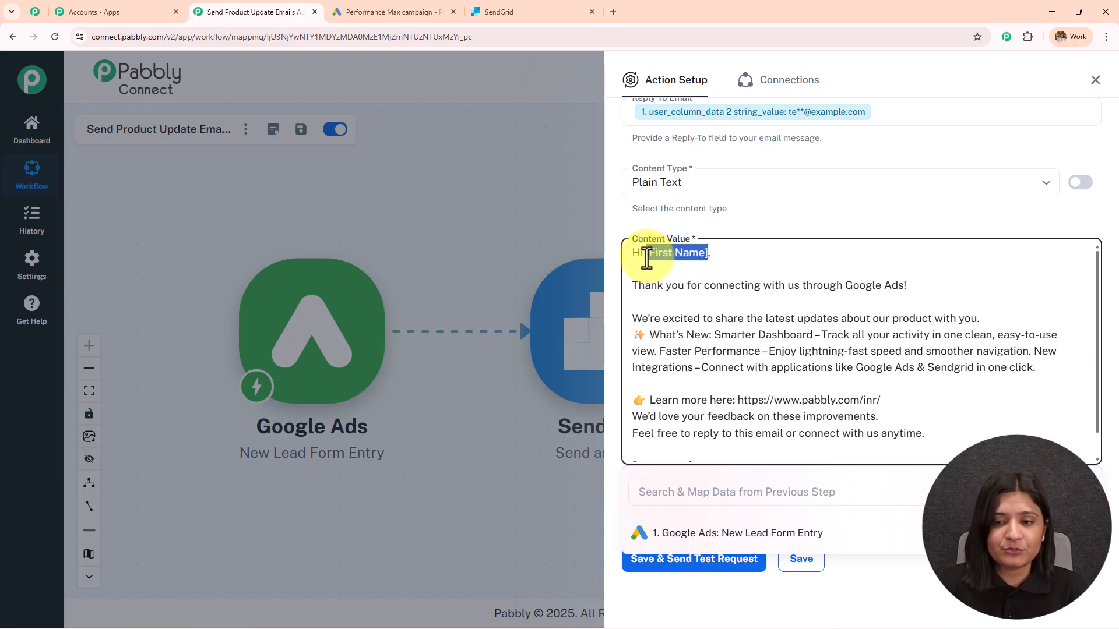
pyautogui.press('BackSpace')
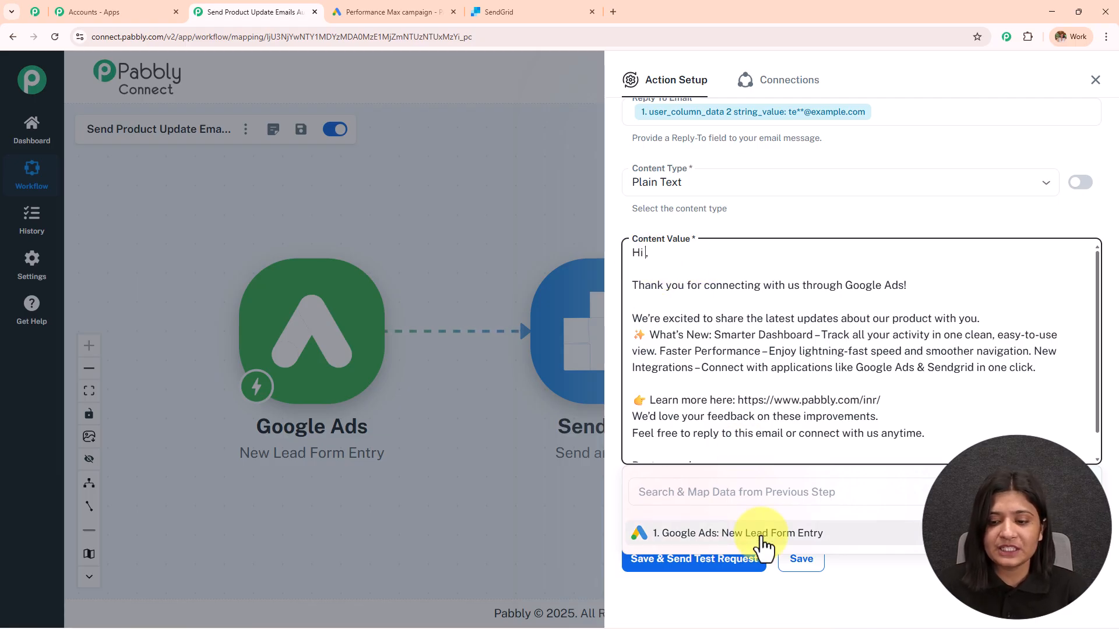
# Insert the Google Ads FirstName field (user_column_data 0 string_value) after 'Hi' in the greeting
pyautogui.click(700, 534)
pyautogui.scroll(-1, 781, 400)
pyautogui.scroll(-5, 810, 574)
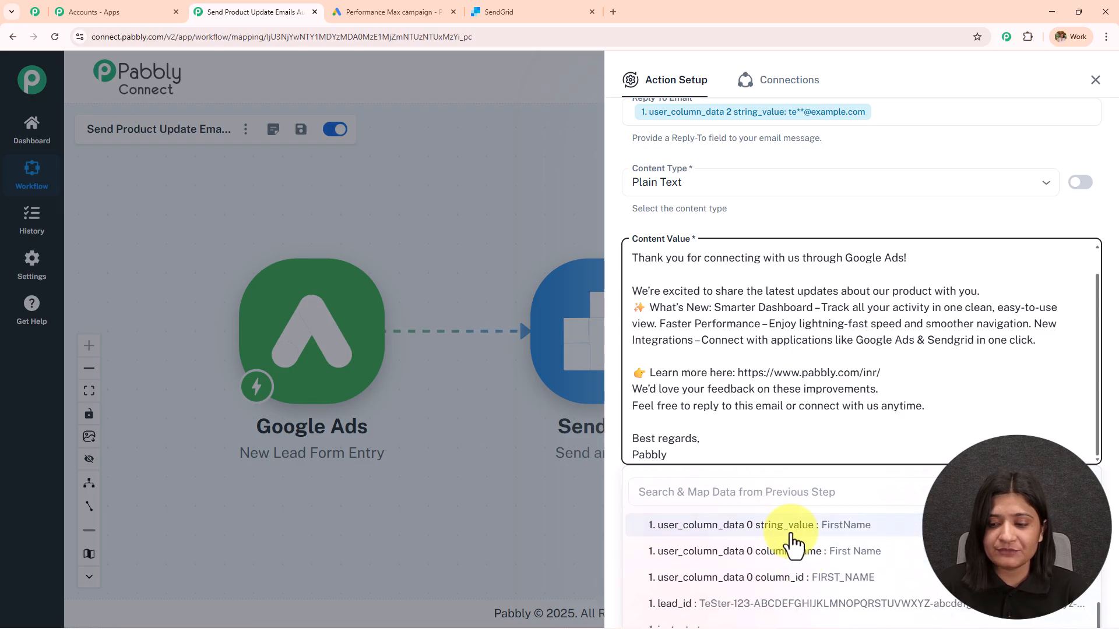
pyautogui.click(752, 524)
pyautogui.click(738, 200)
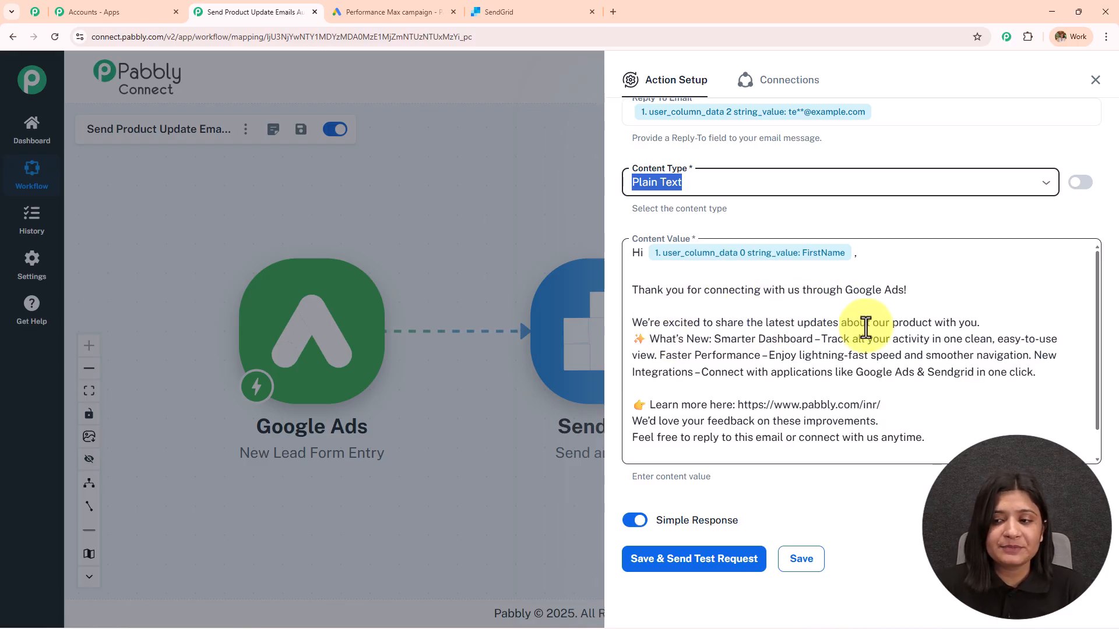
pyautogui.scroll(-1, 757, 364)
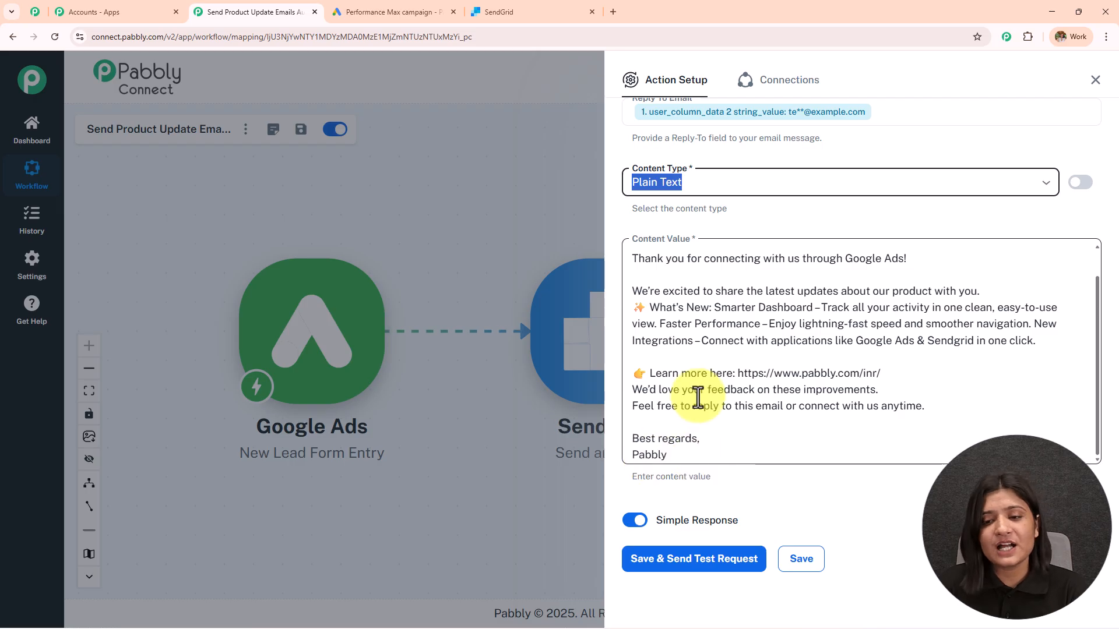
pyautogui.scroll(1, 697, 399)
pyautogui.scroll(-4, 813, 343)
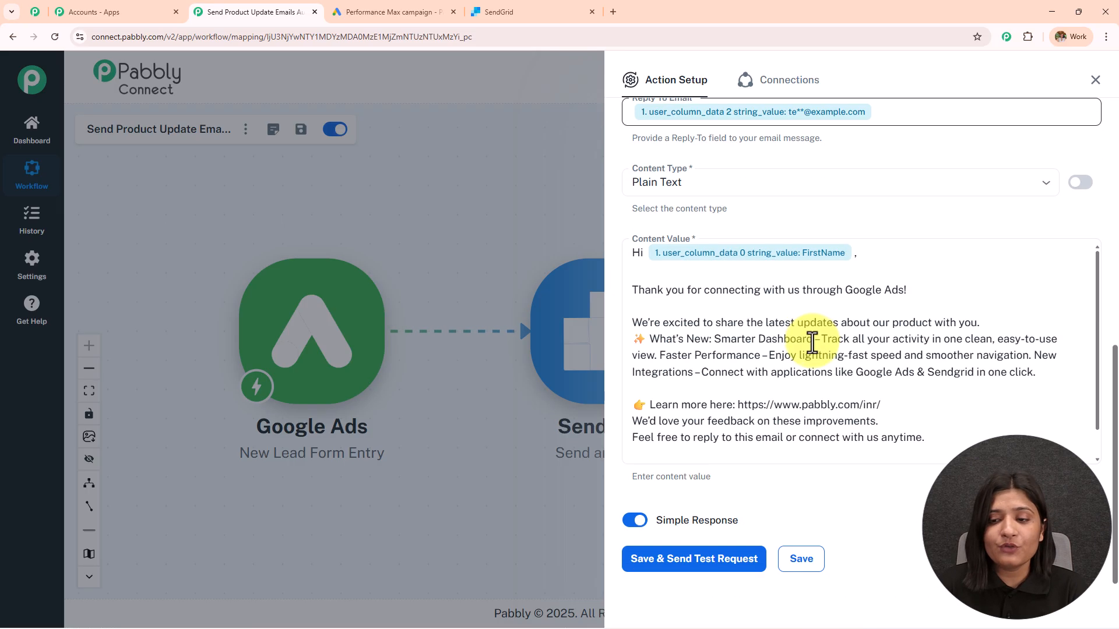
pyautogui.scroll(-1, 813, 343)
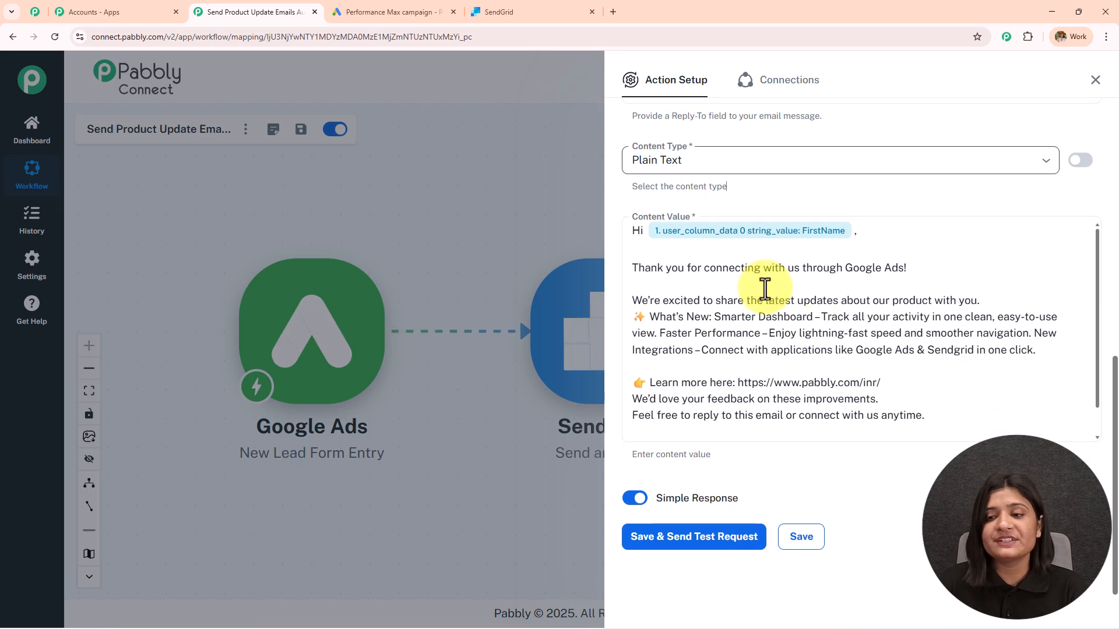
pyautogui.scroll(5, 757, 212)
# Replace the mapped lead email in Send To Email with a typed test recipient address
pyautogui.scroll(5, 784, 304)
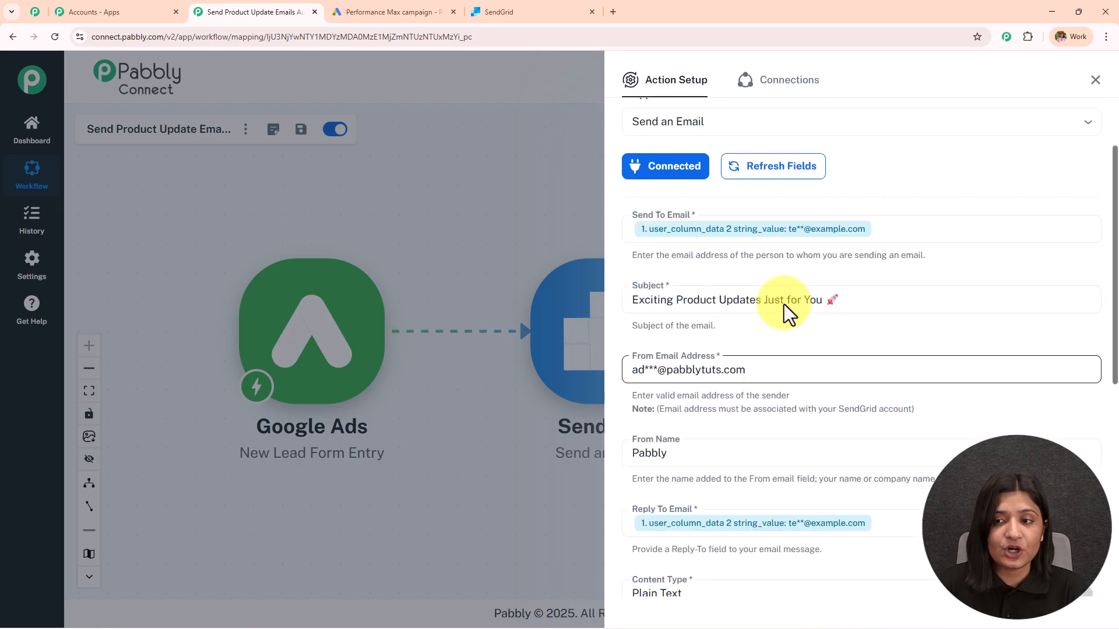
pyautogui.scroll(-7, 782, 303)
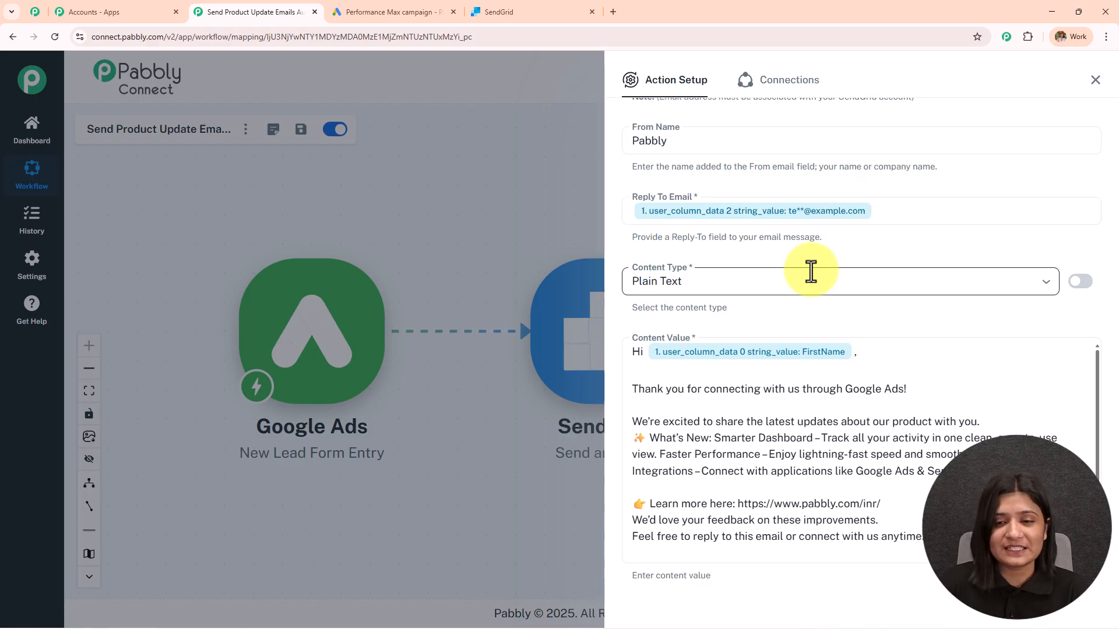
pyautogui.scroll(-2, 809, 270)
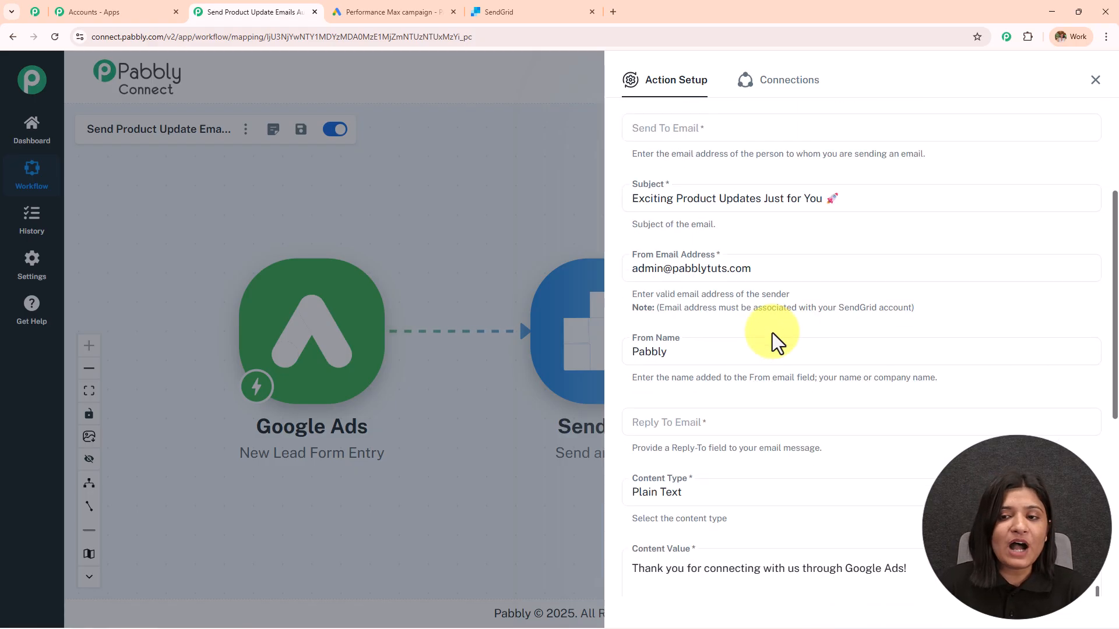
pyautogui.scroll(3, 771, 334)
pyautogui.scroll(-2, 770, 330)
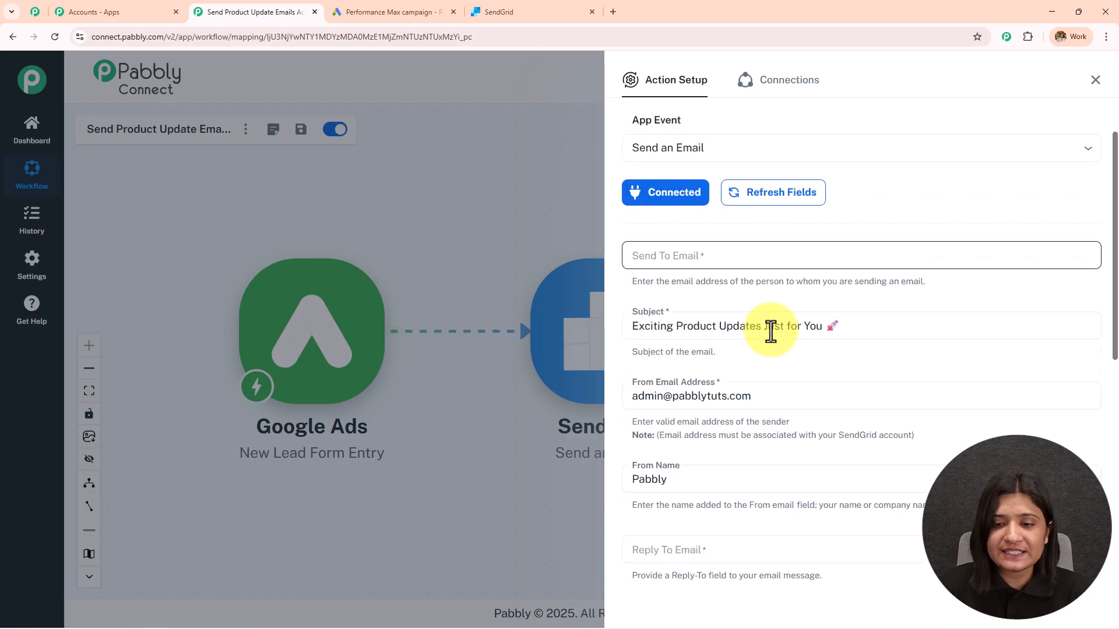
pyautogui.click(679, 208)
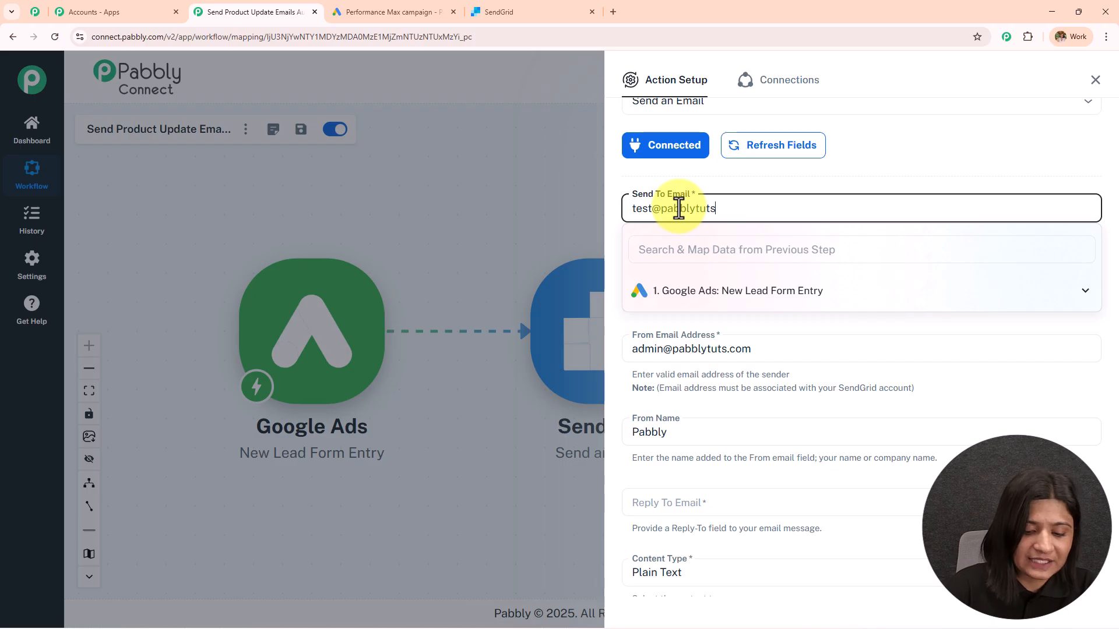
pyautogui.write('m')
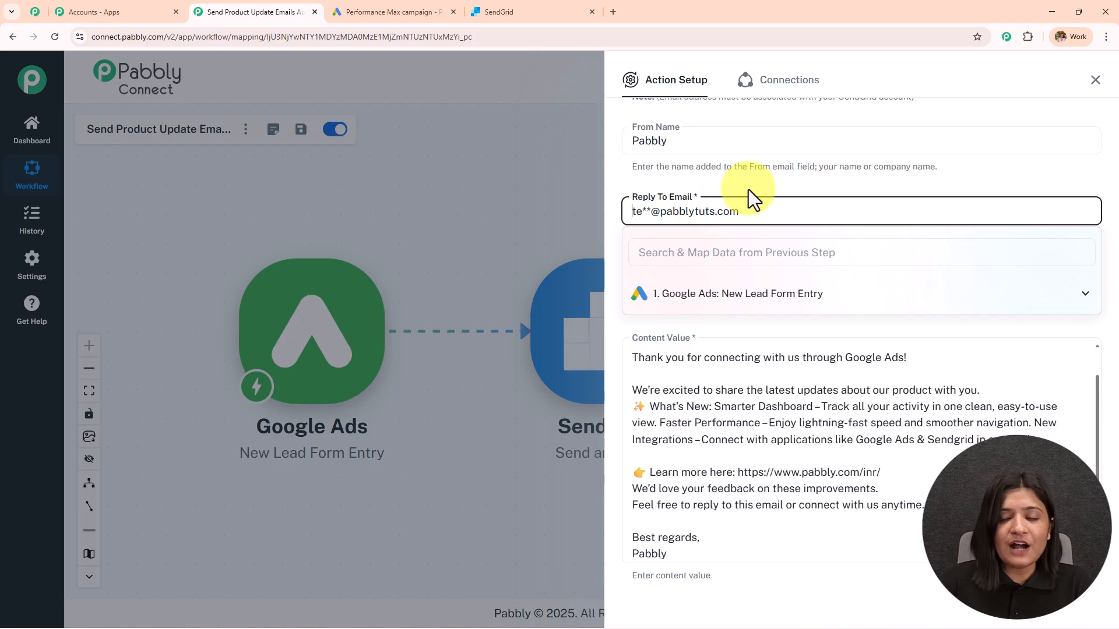
pyautogui.click(748, 190)
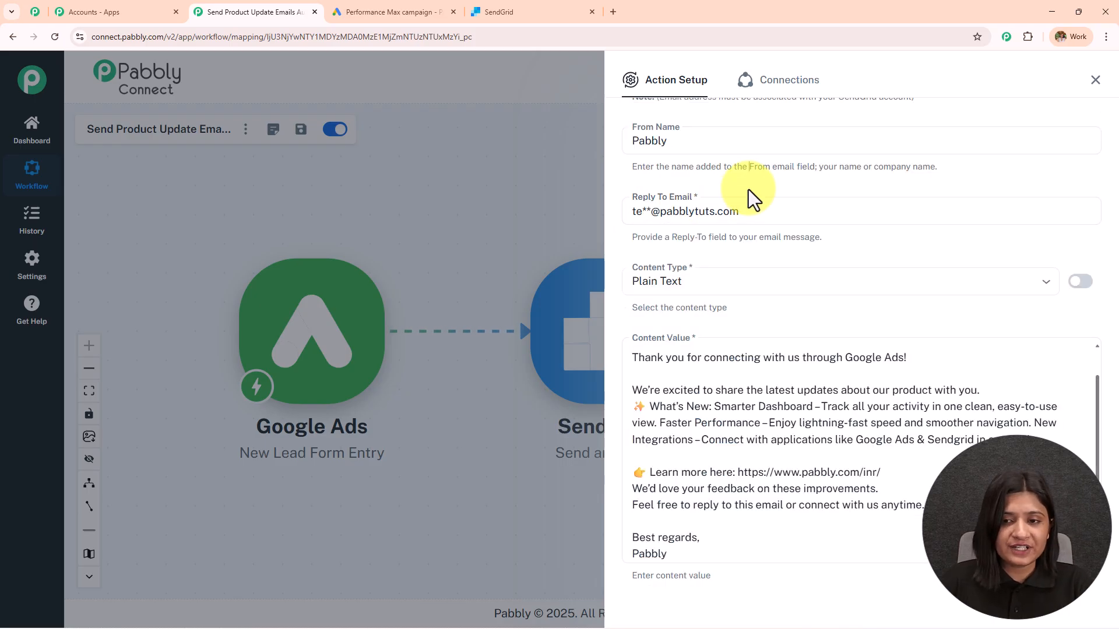
pyautogui.scroll(-3, 749, 190)
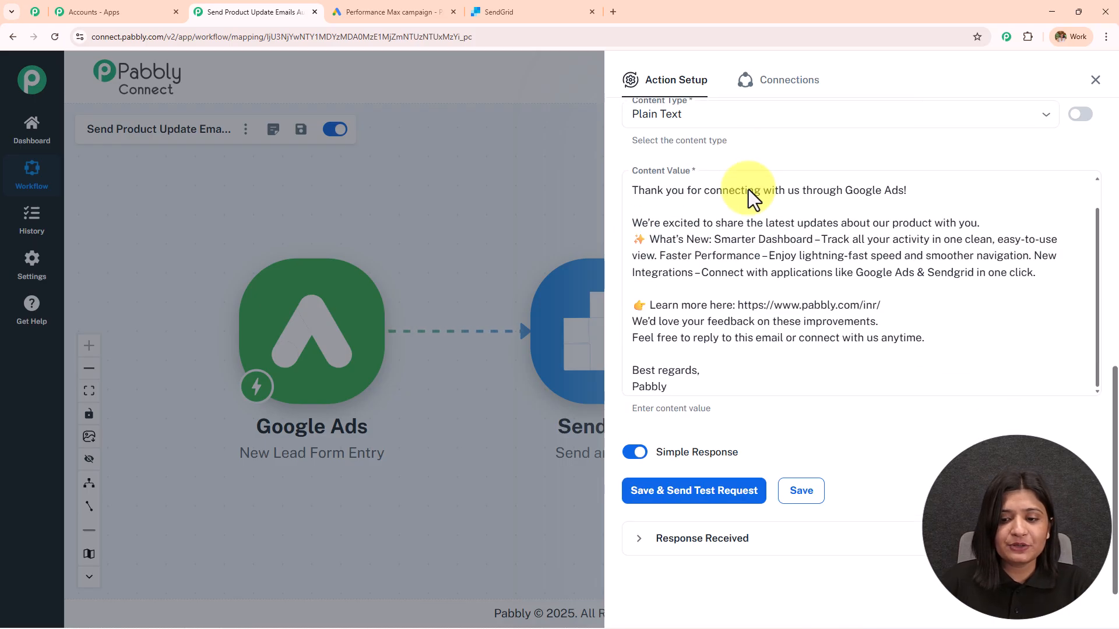
# Save the SendGrid action and send a test request, confirming the 202 response
pyautogui.click(692, 494)
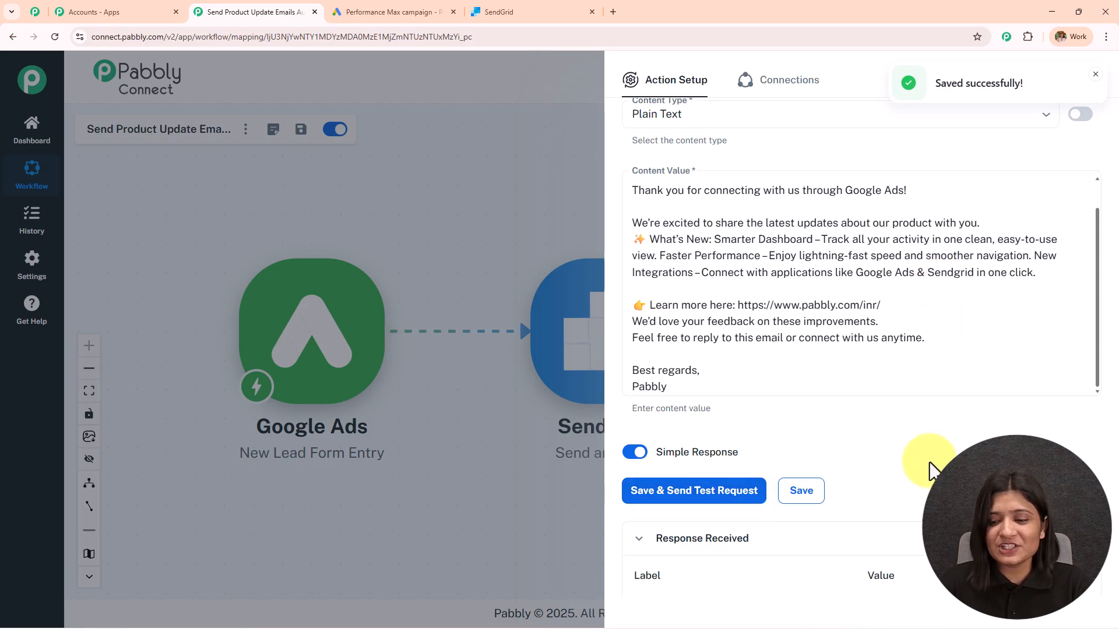
pyautogui.scroll(-3, 903, 461)
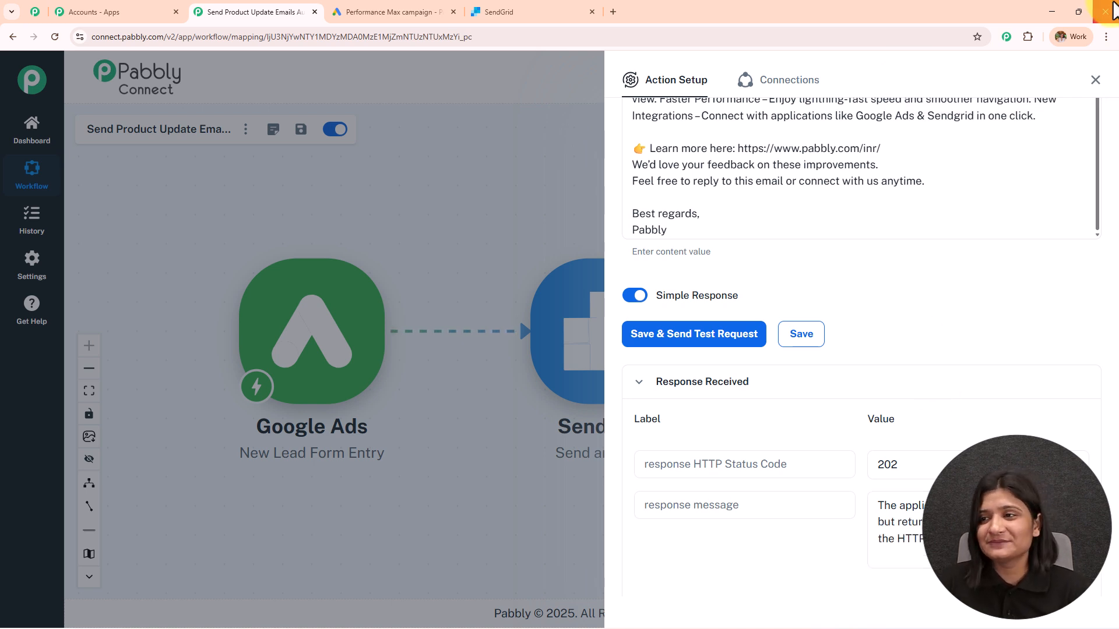
pyautogui.click(1051, 12)
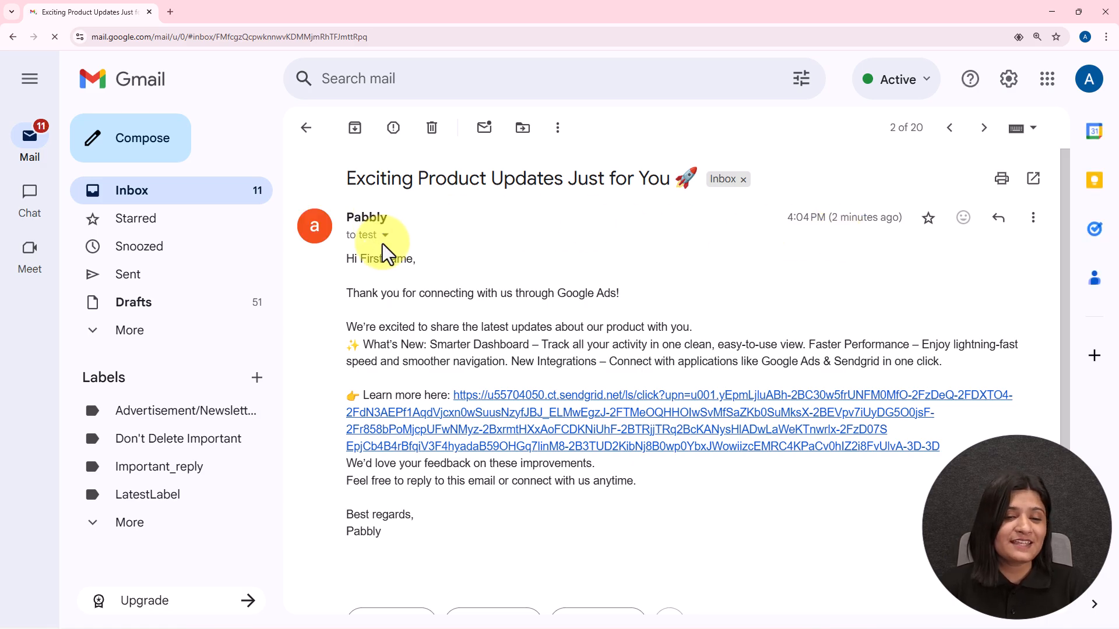
# Verify the received 'Exciting Product Updates Just for You 🚀' email's greeting, text and Learn more link
pyautogui.moveTo(344, 267); pyautogui.dragTo(449, 275)
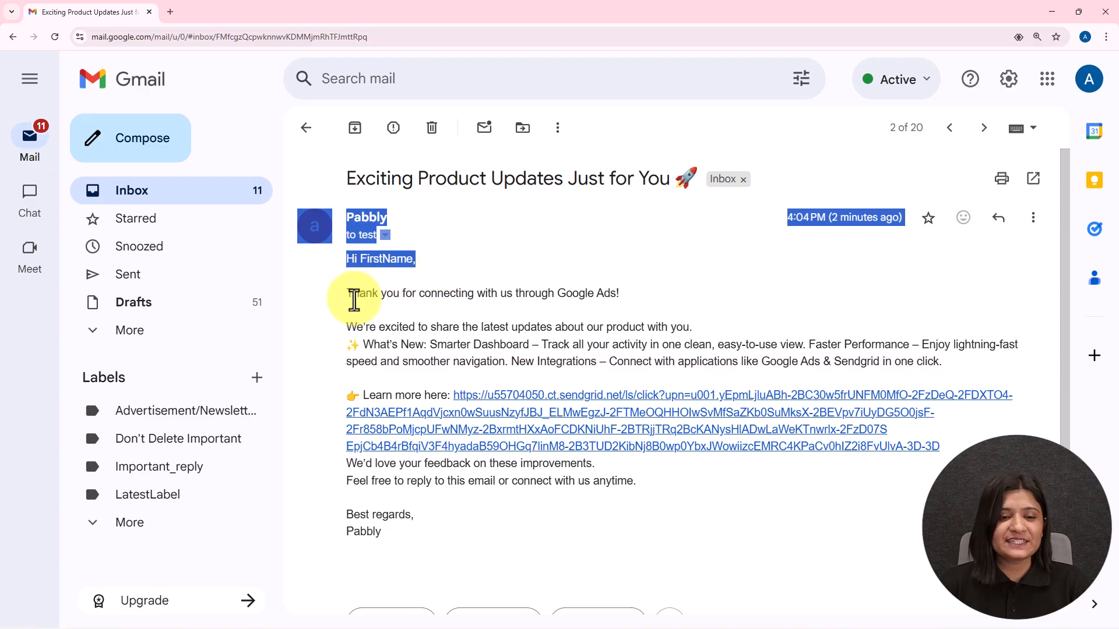
pyautogui.moveTo(346, 295); pyautogui.dragTo(667, 300)
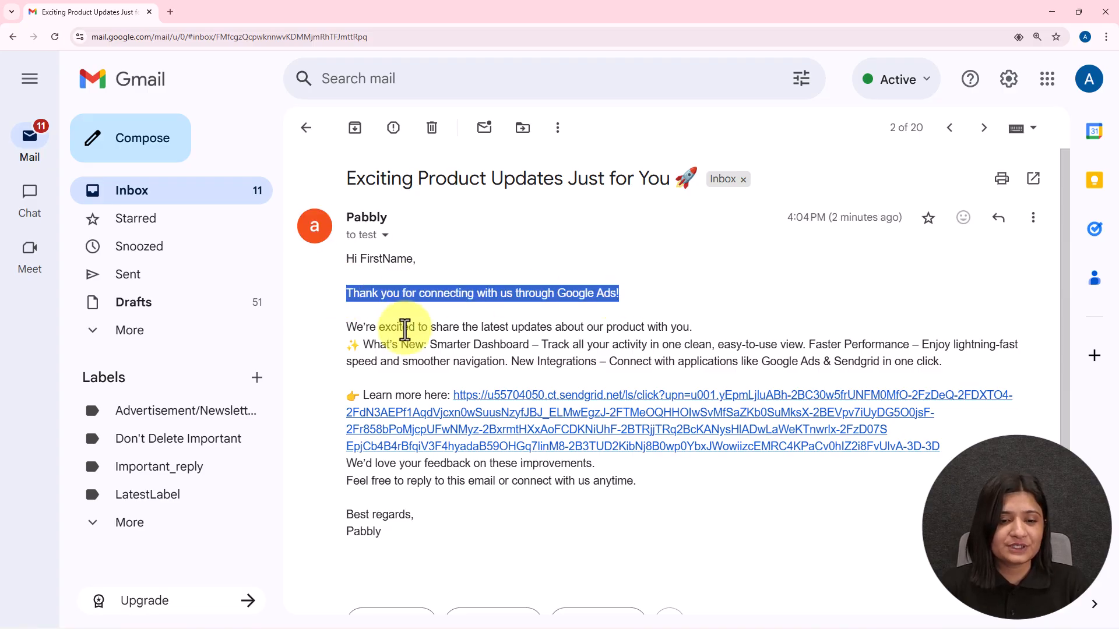
pyautogui.moveTo(346, 327); pyautogui.dragTo(967, 362)
pyautogui.moveTo(363, 396); pyautogui.dragTo(719, 497)
pyautogui.click(612, 412)
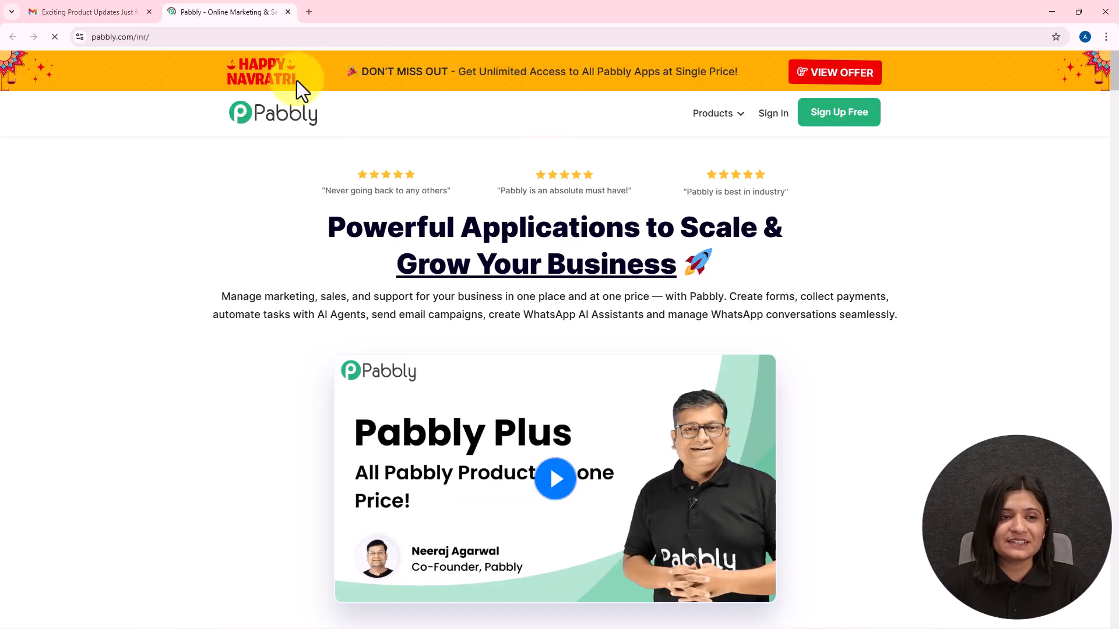
pyautogui.click(288, 11)
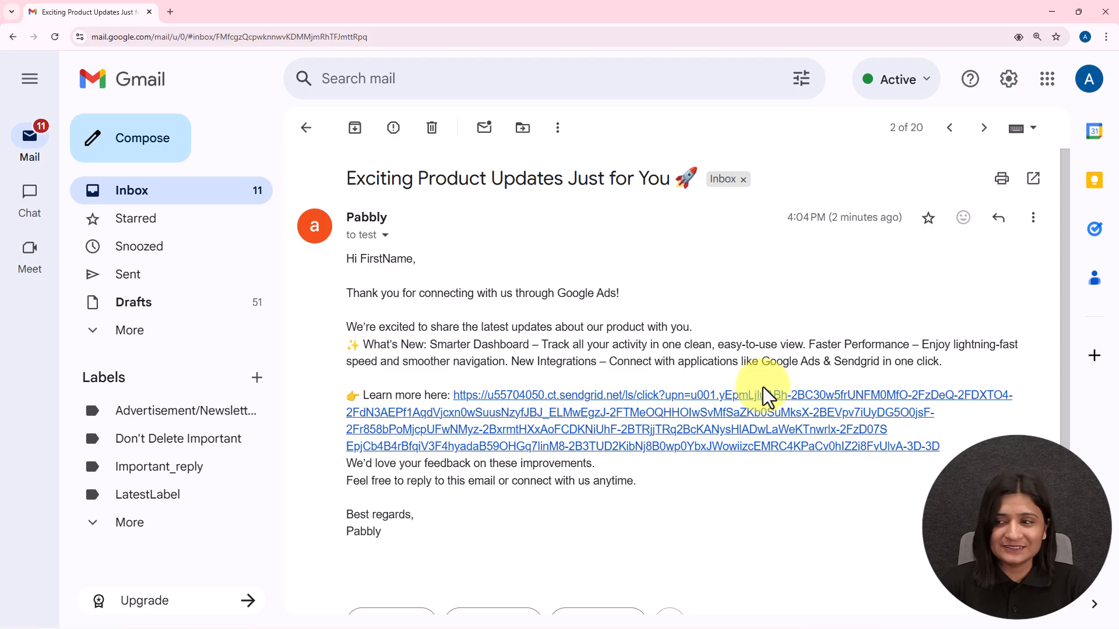